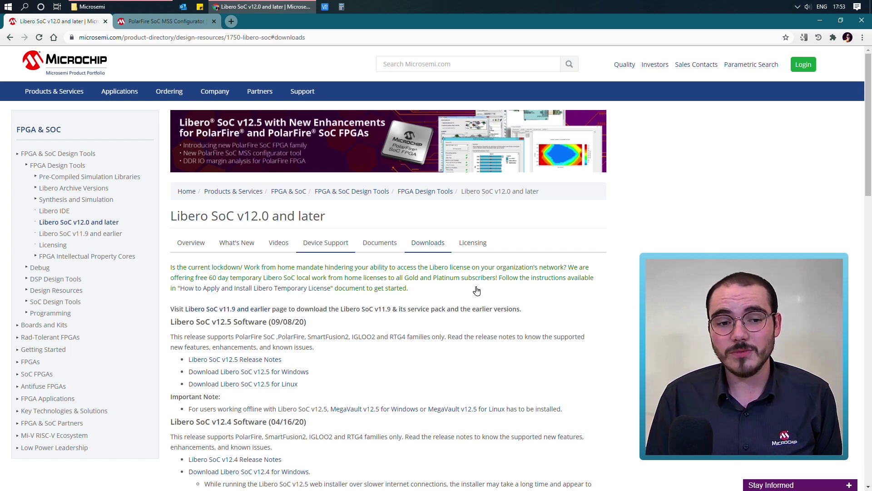
# - Scroll past the Libero SoC v12.0 and later downloads and go to the Libero Licensing page
pyautogui.moveTo(171, 215); pyautogui.dragTo(331, 218)
pyautogui.click(333, 218)
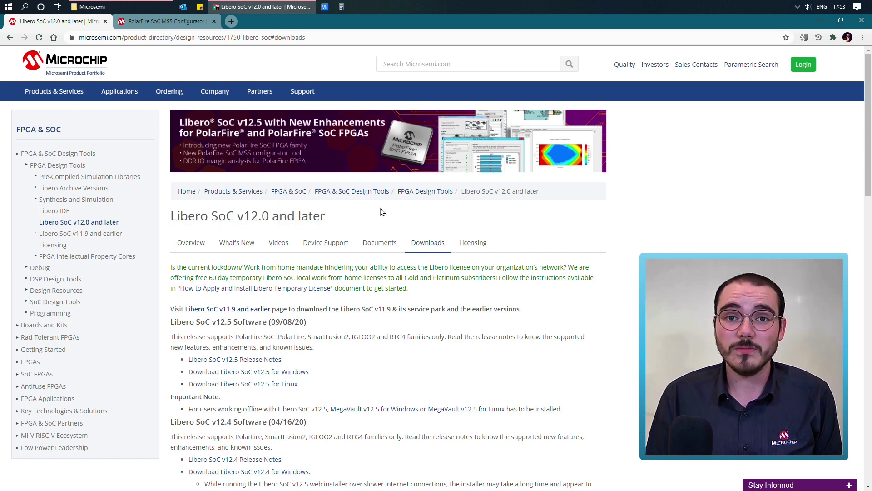
pyautogui.moveTo(54, 91)
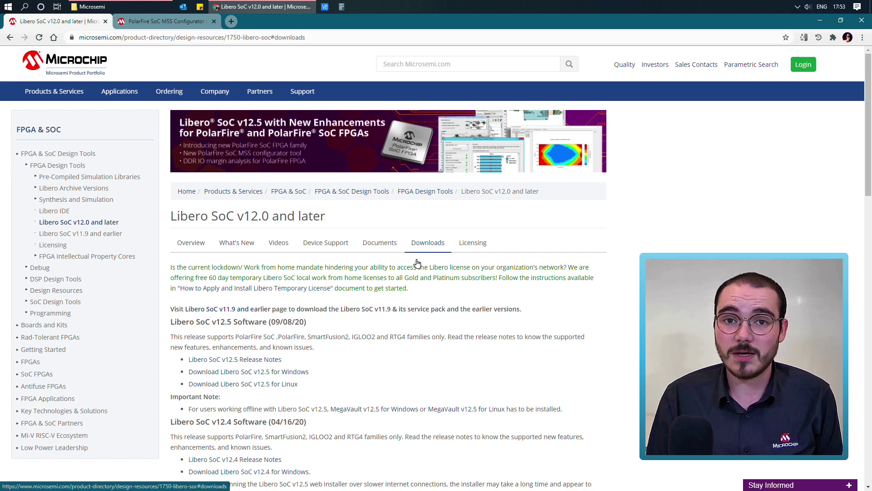
pyautogui.scroll(-2, 416, 263)
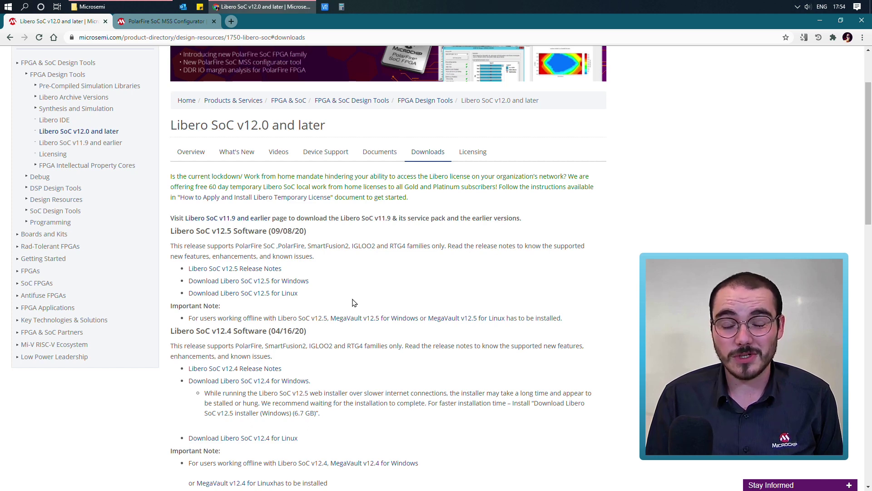
pyautogui.click(480, 156)
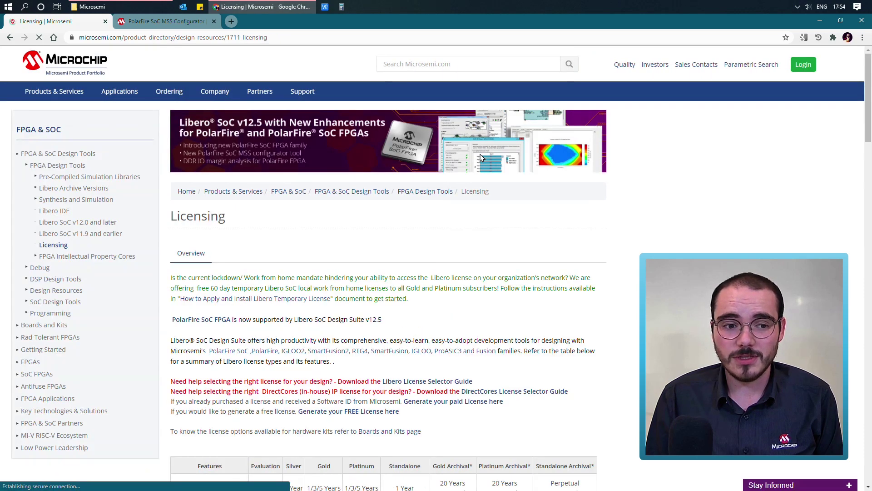
# - Skim the Libero licensing options, then switch to the PolarFire SoC MSS Configurator page
pyautogui.scroll(-2, 482, 158)
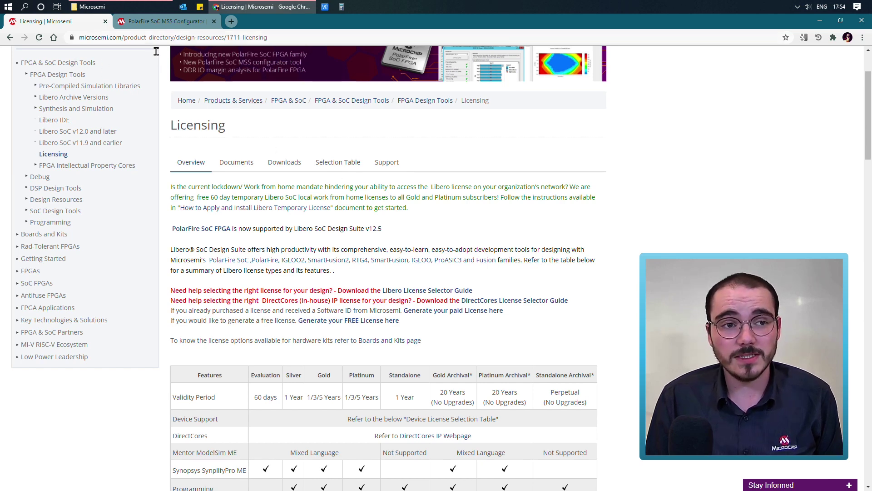
pyautogui.click(145, 24)
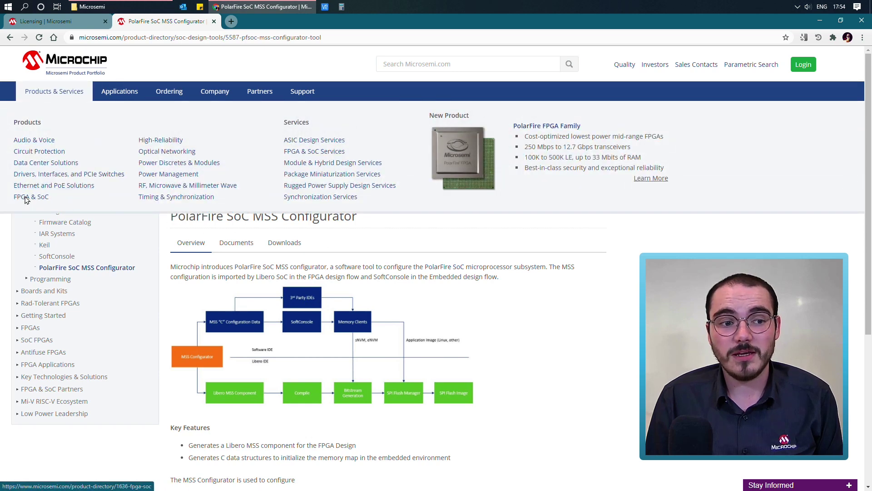
# - Dismiss the products menu and list the MSS Configurator v1.0 downloads for Windows and Linux
pyautogui.click(25, 197)
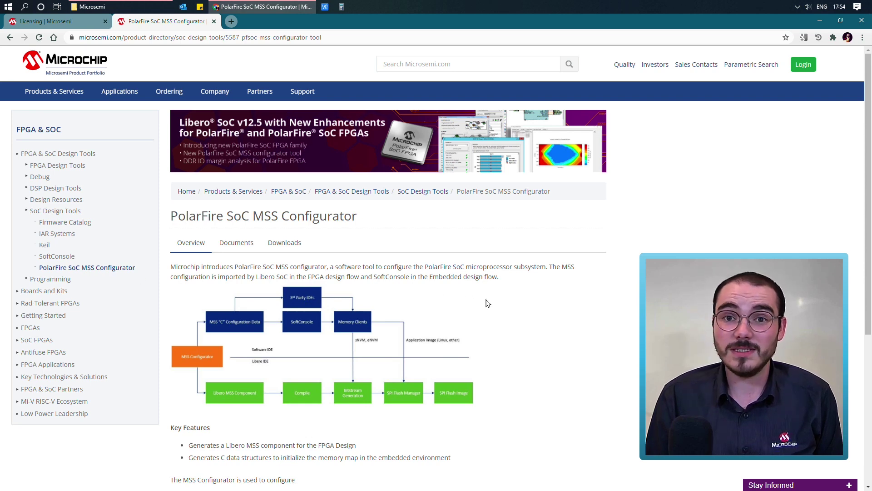
pyautogui.scroll(-2, 487, 303)
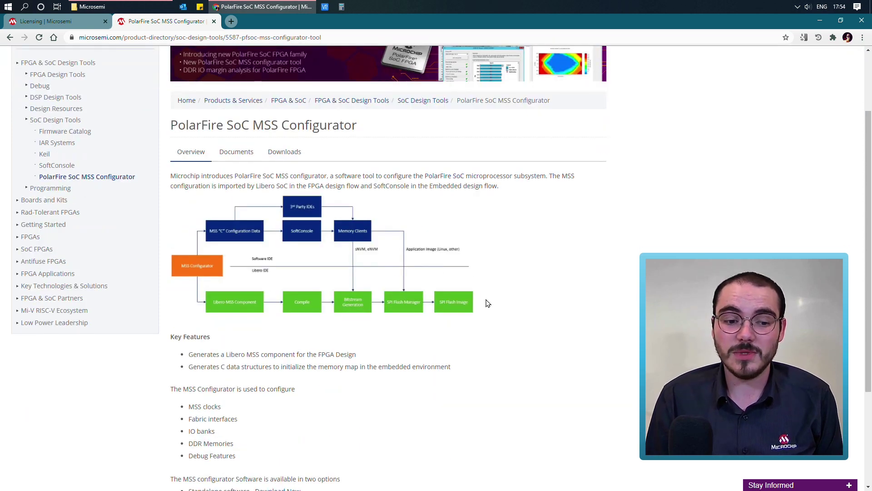
pyautogui.click(294, 152)
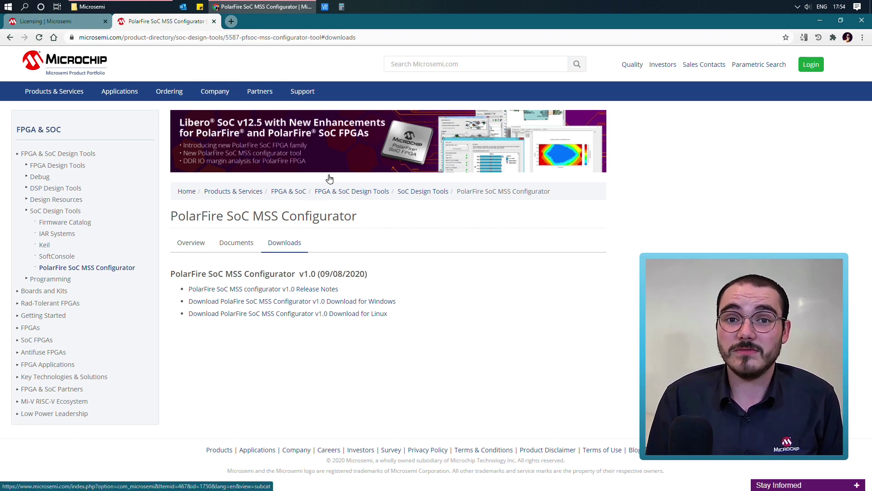
pyautogui.click(2, 5)
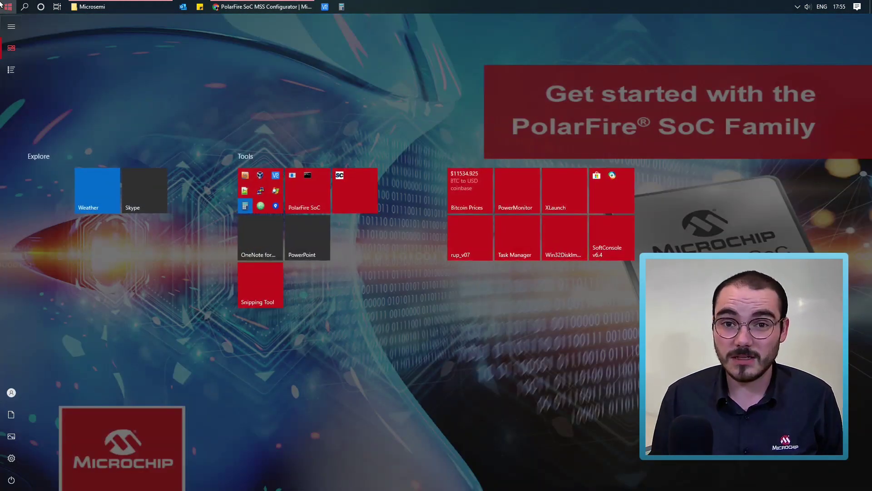
# - Search Start for 'mss', then find the Libero SoC v12.5 apps under All apps
pyautogui.write('mss')
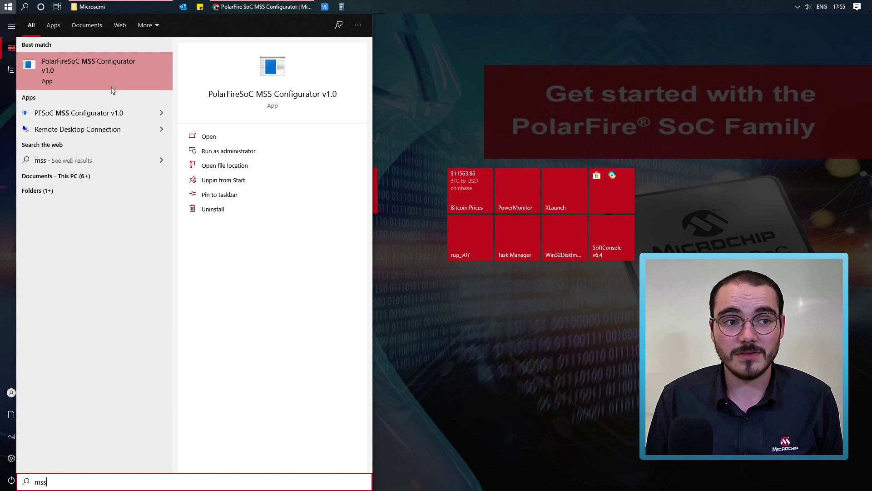
pyautogui.press('Escape')
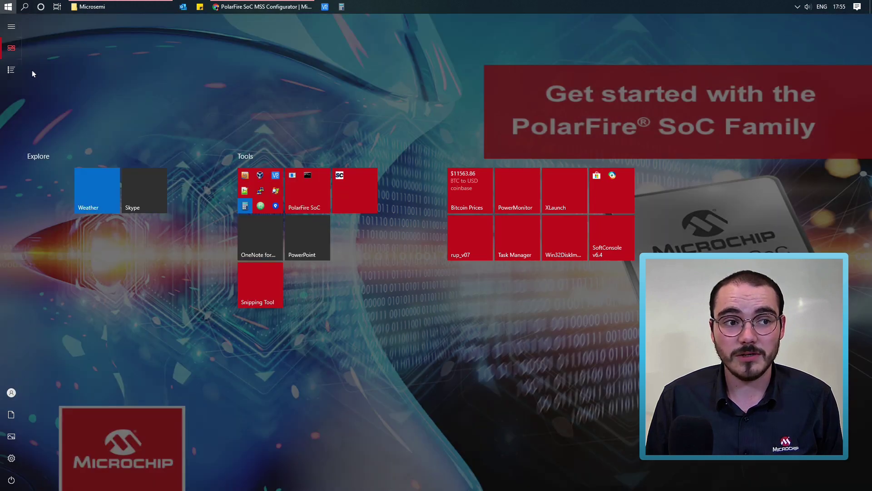
pyautogui.click(11, 70)
pyautogui.scroll(-10, 425, 154)
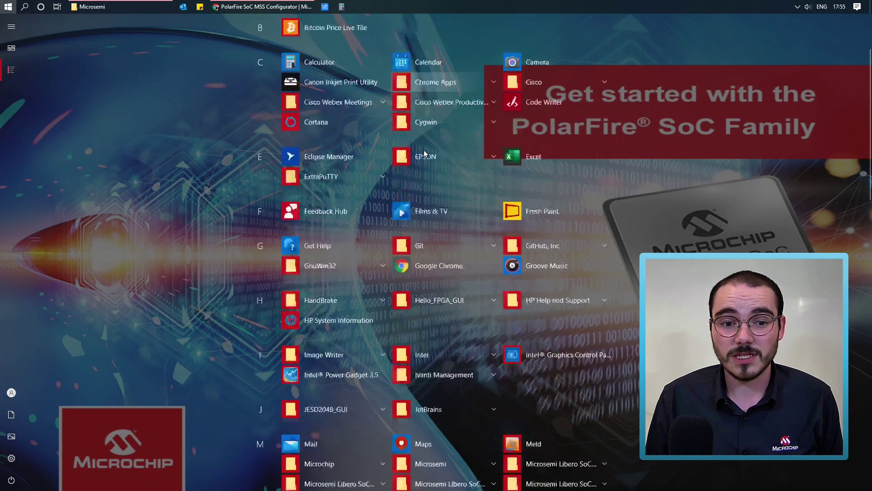
pyautogui.scroll(-3, 425, 154)
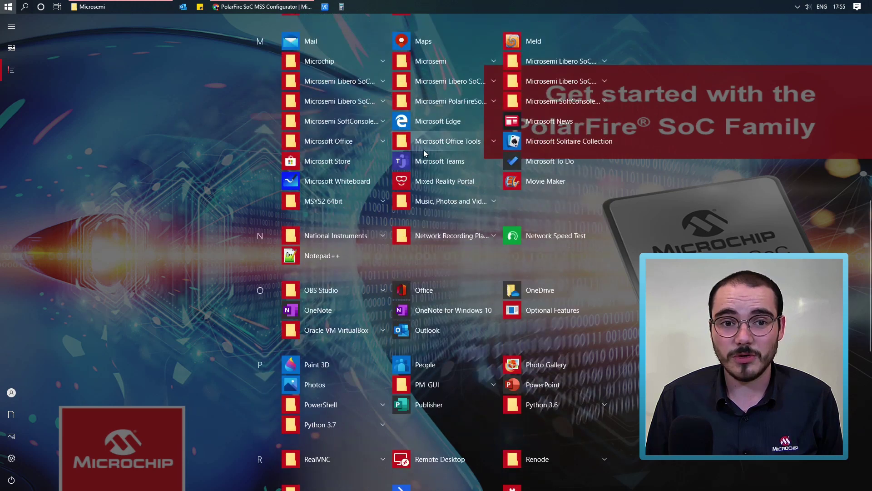
pyautogui.click(348, 78)
pyautogui.click(348, 79)
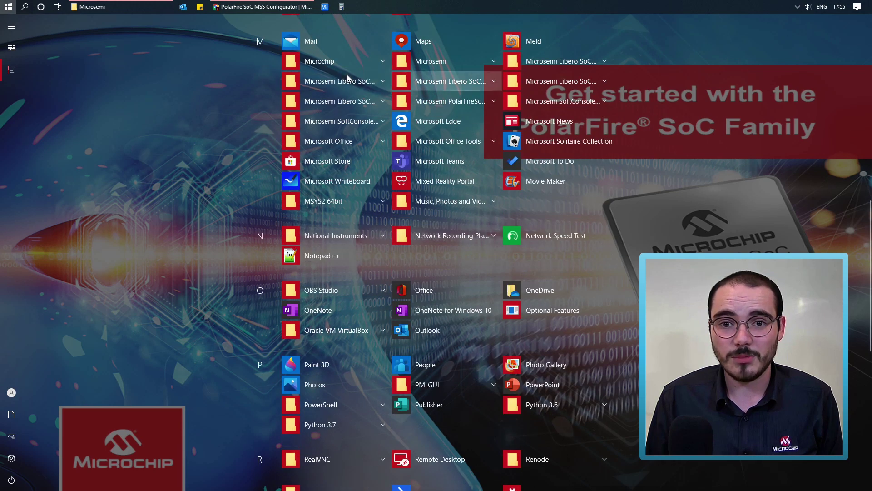
pyautogui.click(376, 106)
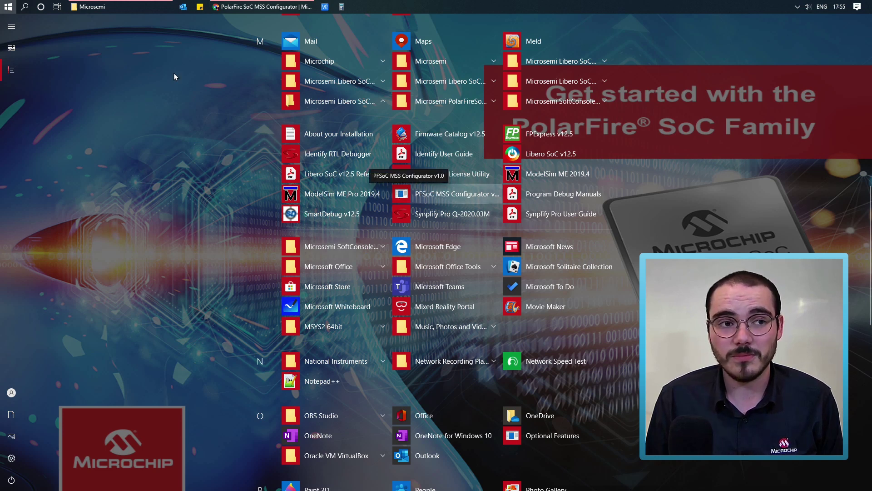
pyautogui.press('Escape')
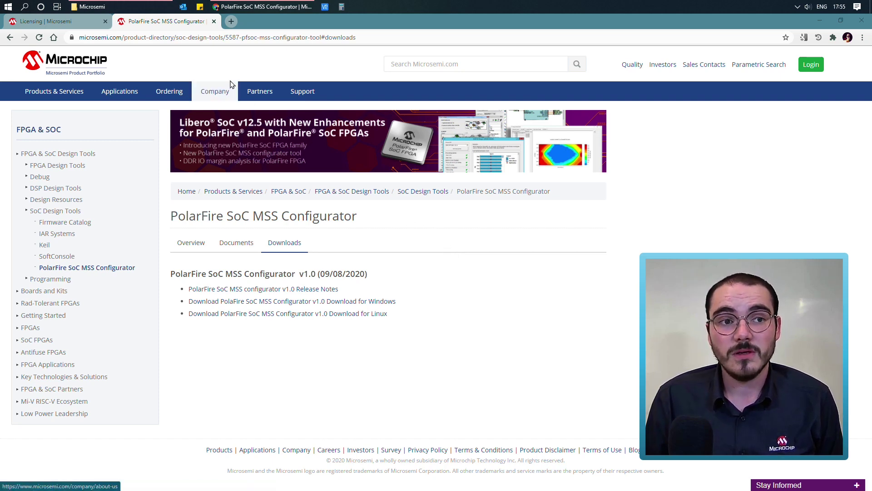
# - Browse to C:\Microsemi\Libero_SoC_v12.5\Designer\bin64 and jump to pfsoc_mss.exe by typing 'pfsoc'
pyautogui.click(126, 5)
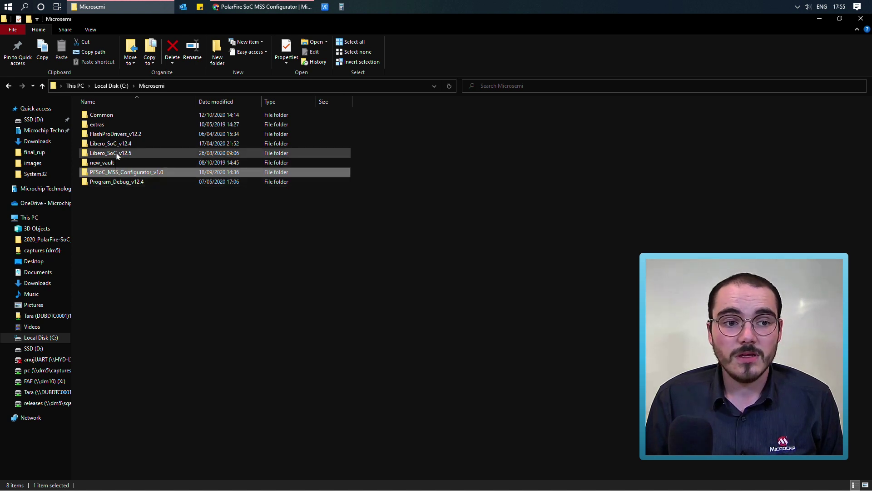
pyautogui.click(116, 154)
pyautogui.doubleClick(102, 157)
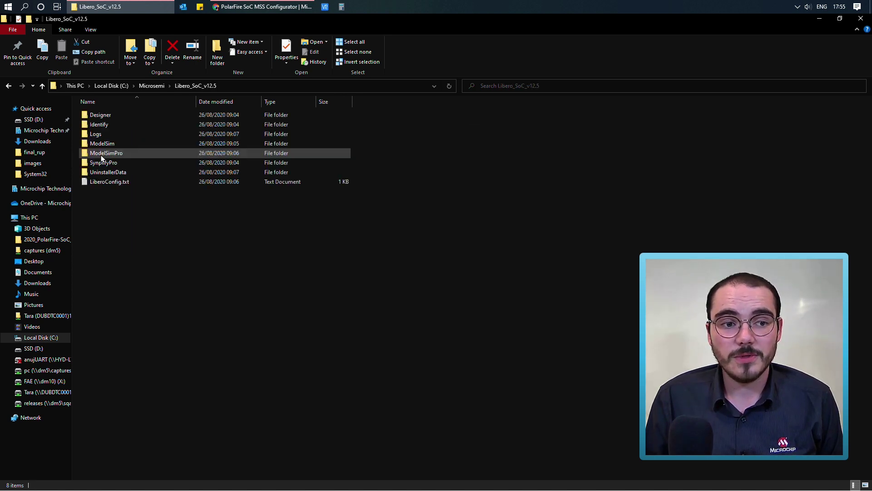
pyautogui.doubleClick(110, 117)
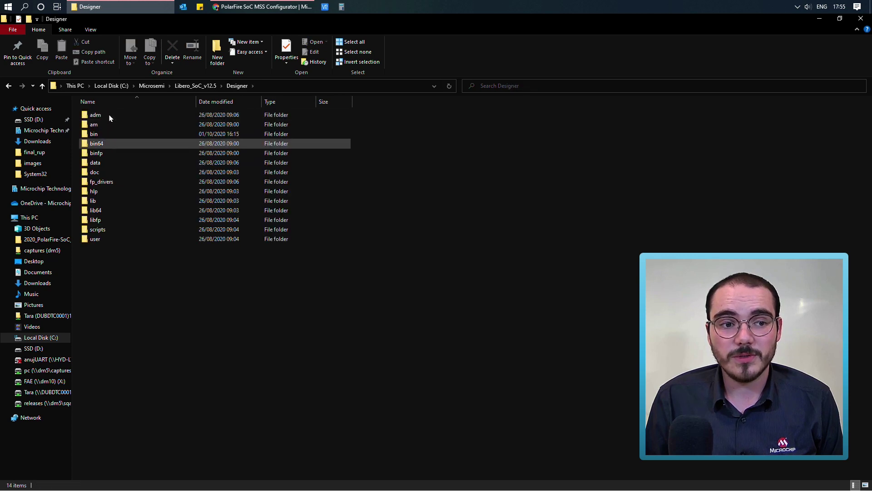
pyautogui.doubleClick(116, 140)
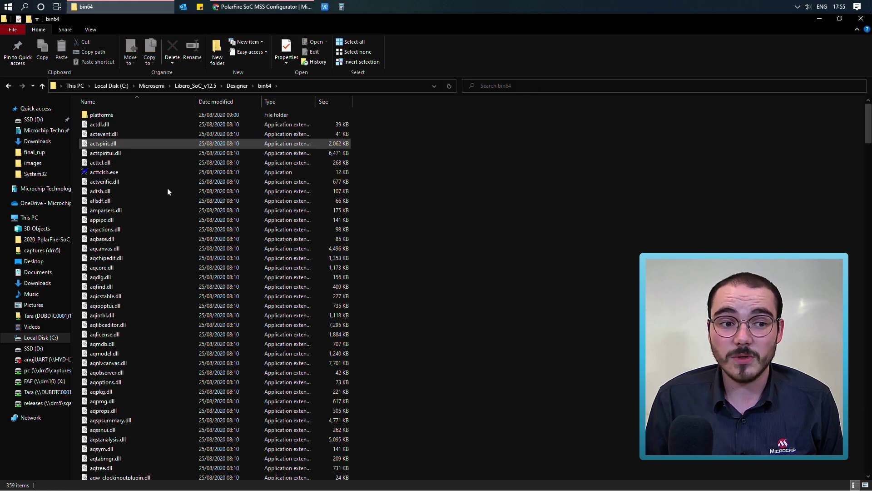
pyautogui.click(178, 201)
pyautogui.write('pfsoc')
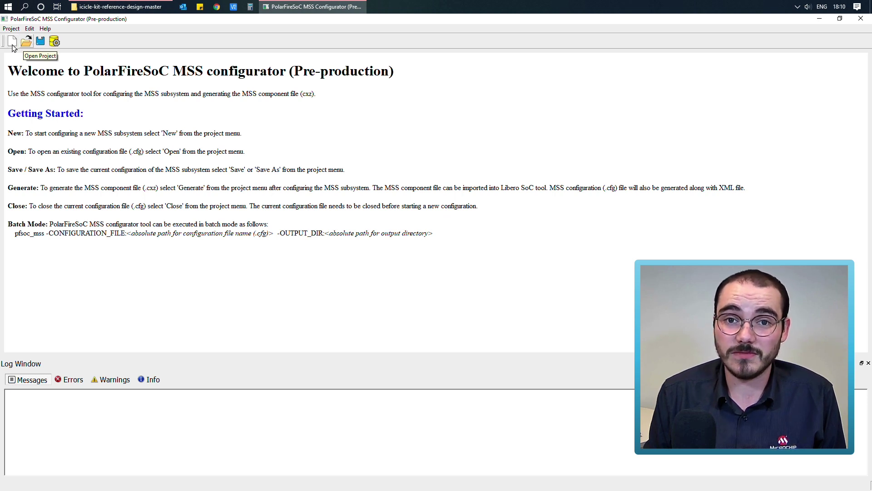
# - Create new module demo_mss using die MPFS250T_ES and package FCVG484
pyautogui.click(13, 45)
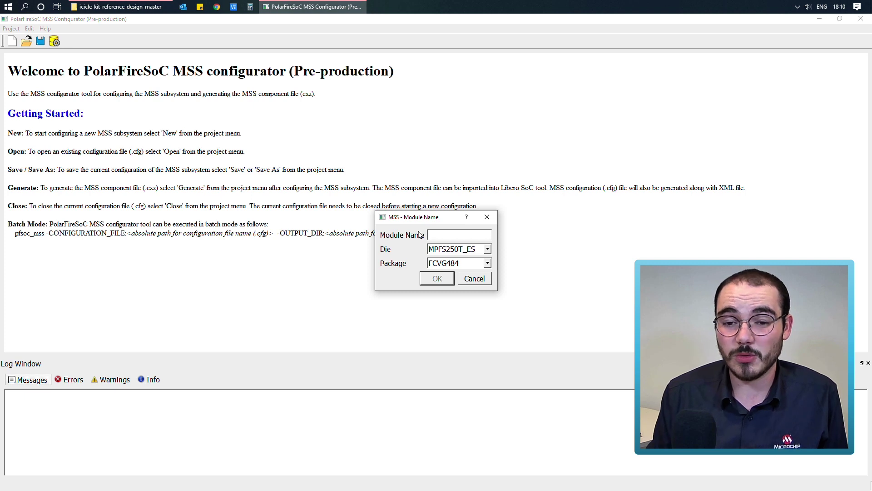
pyautogui.write('demo')
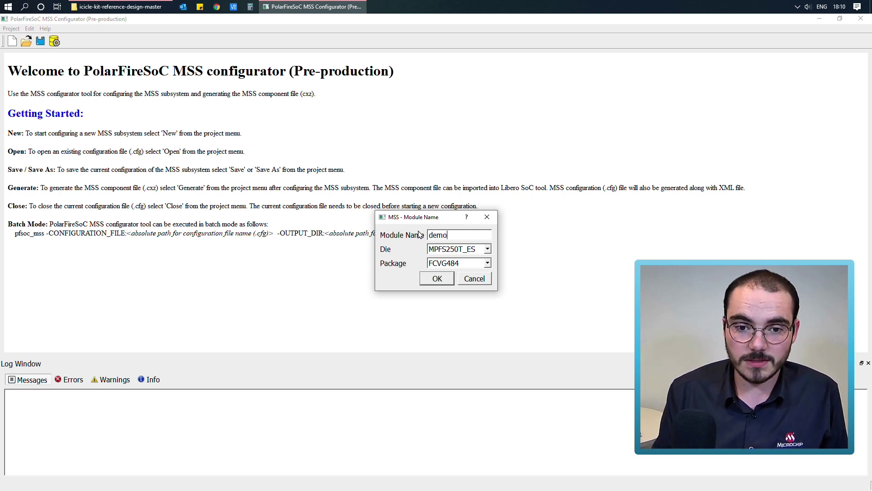
pyautogui.write('_mss')
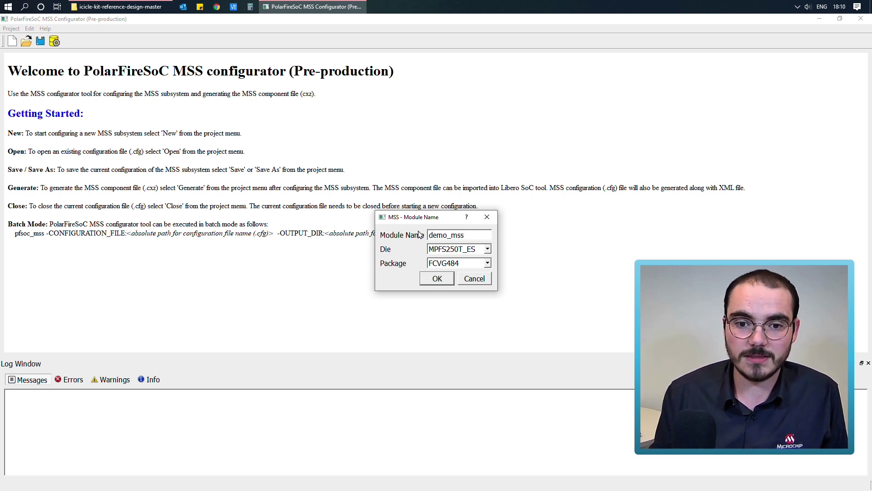
pyautogui.click(462, 251)
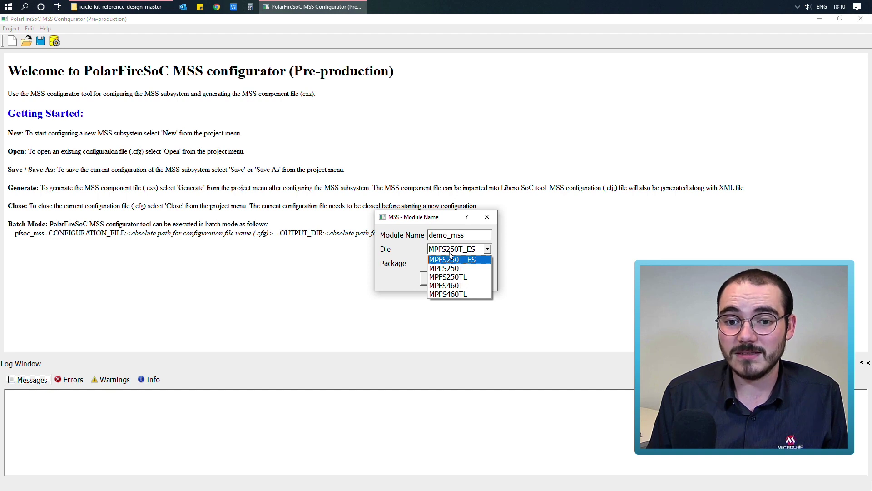
pyautogui.click(476, 261)
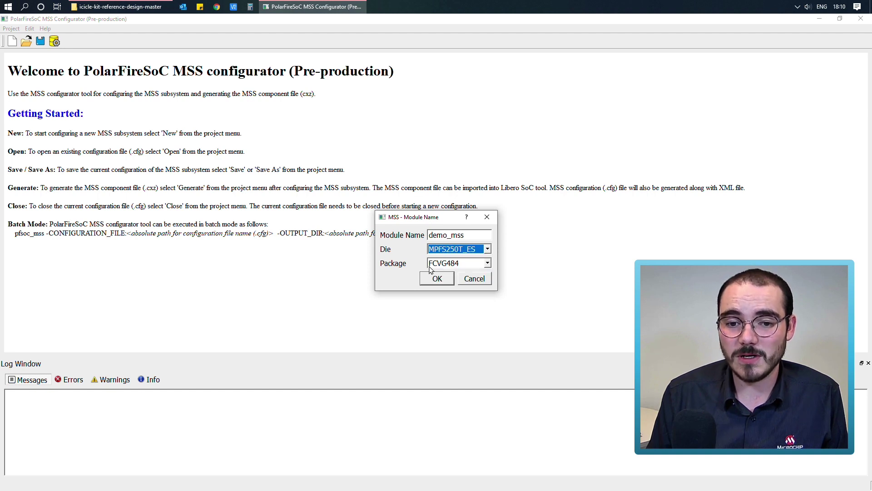
pyautogui.click(430, 266)
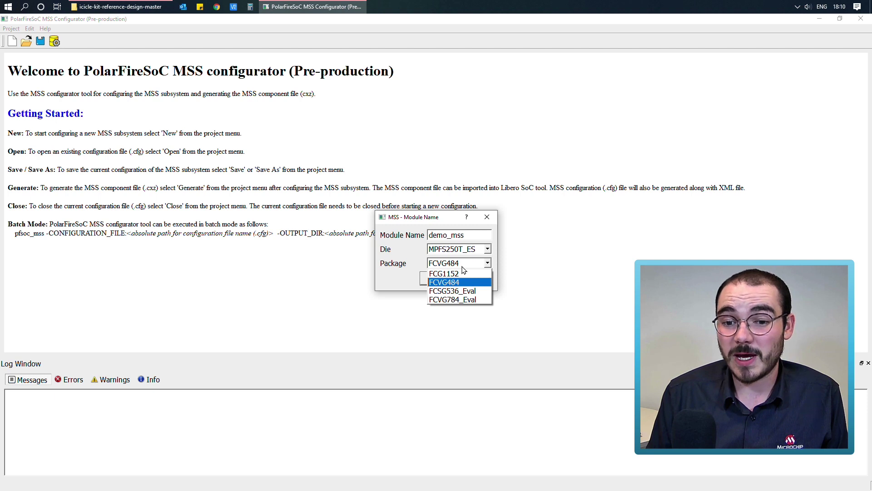
pyautogui.click(433, 284)
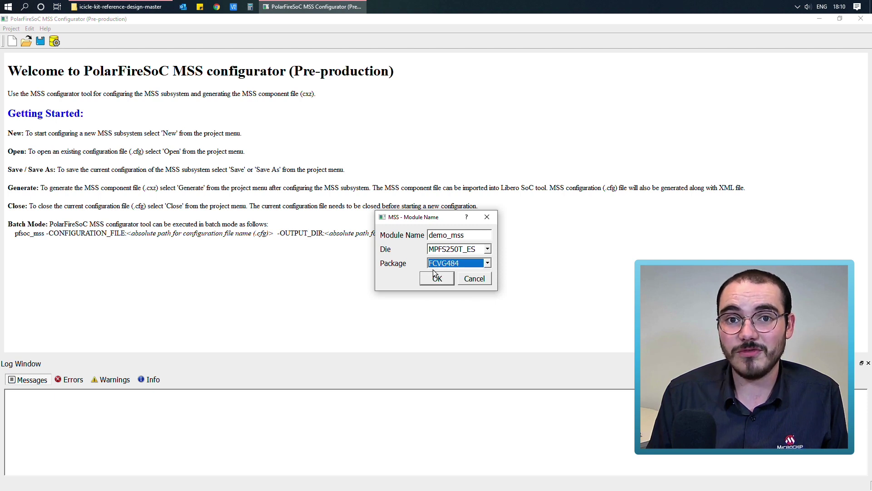
pyautogui.click(439, 279)
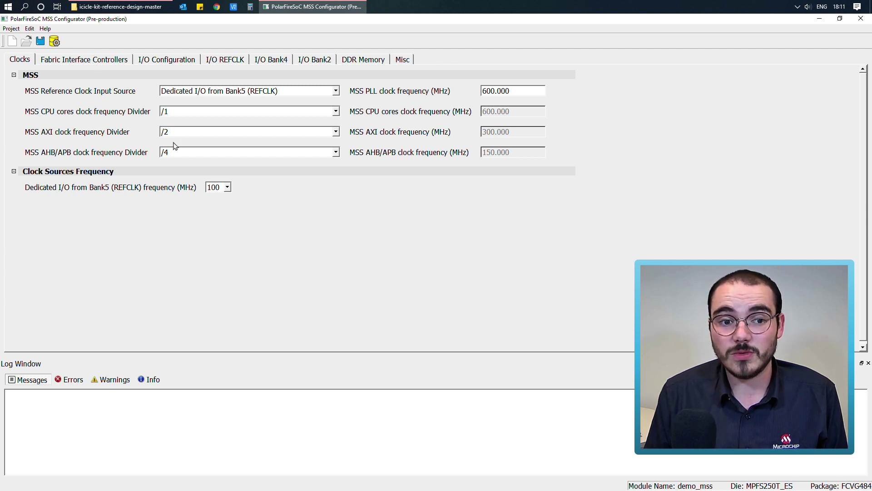
# - Keep REFCLK at 100 MHz and view the FIC_0 to FIC_3 fabric interface settings
pyautogui.click(220, 190)
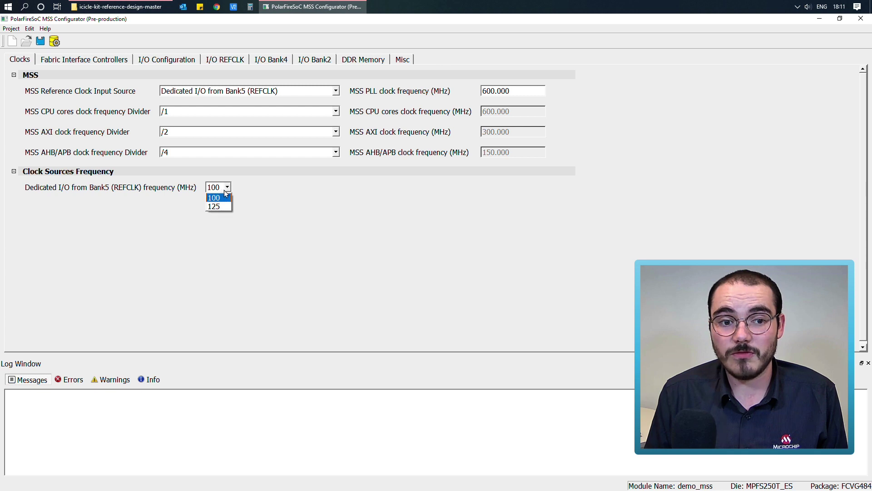
pyautogui.click(245, 192)
pyautogui.click(91, 62)
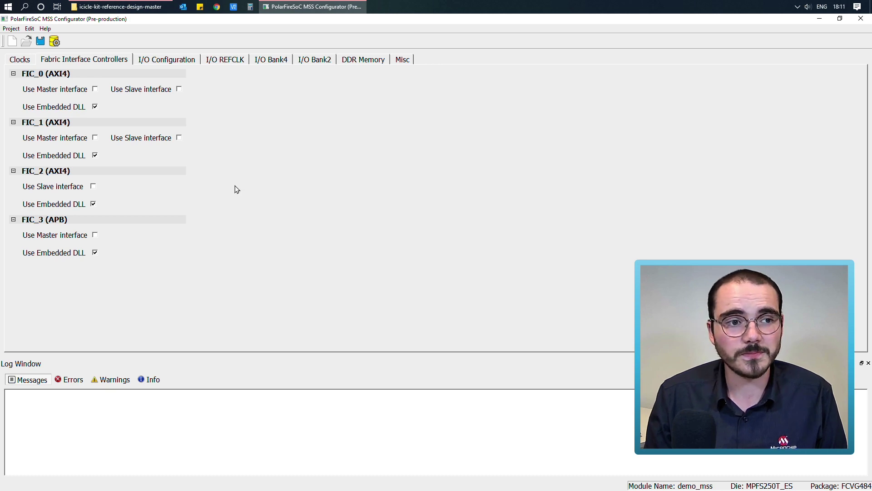
# - Switch to the I/O Configuration tab showing the peripheral list and IO MUX pin table
pyautogui.click(152, 61)
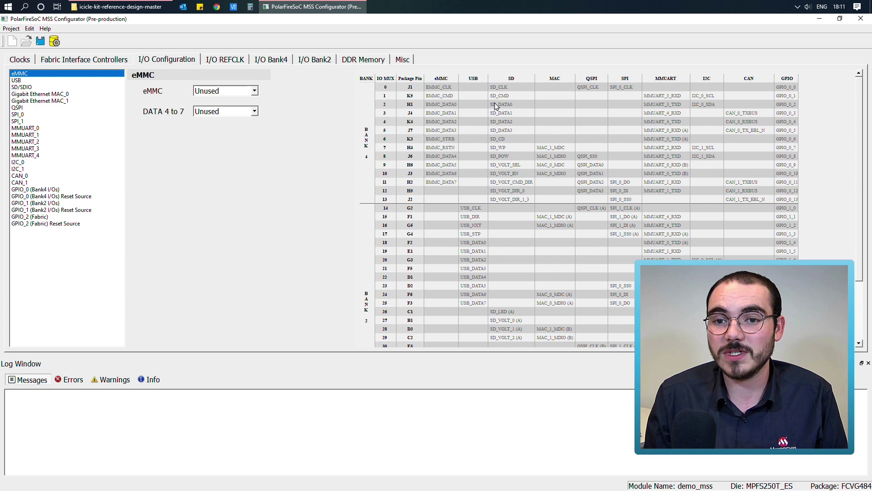
# - Set eMMC to MSS I/Os Bank4 so its pins highlight in the pin table
pyautogui.click(216, 91)
pyautogui.click(221, 108)
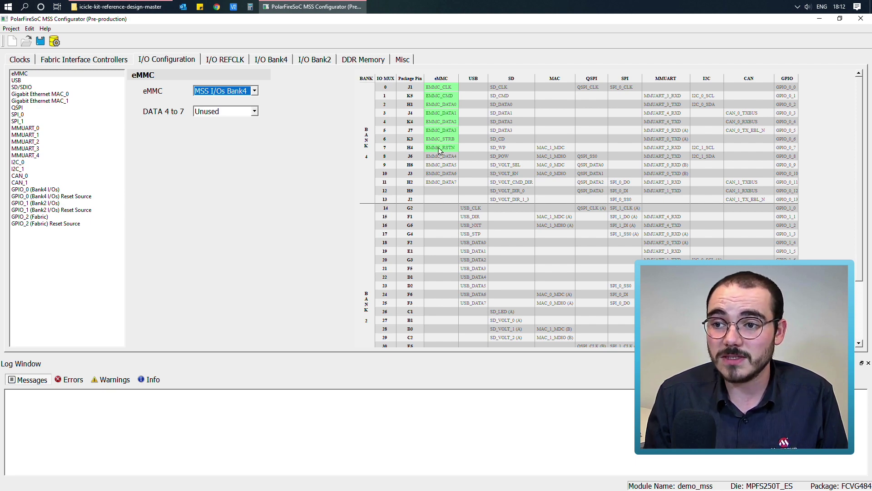
pyautogui.click(409, 147)
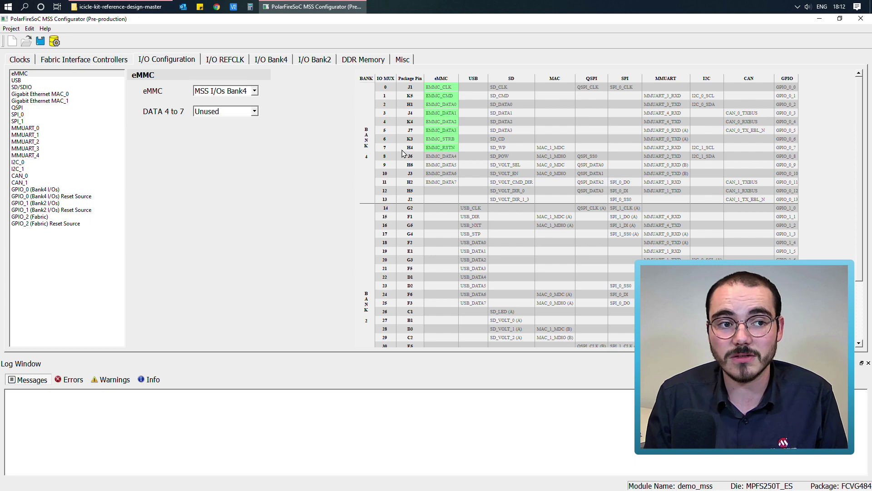
# - Put SD/SDIO on MSS I/Os Bank4 to show the eMMC overlap error, then revert SD to Unused
pyautogui.click(32, 88)
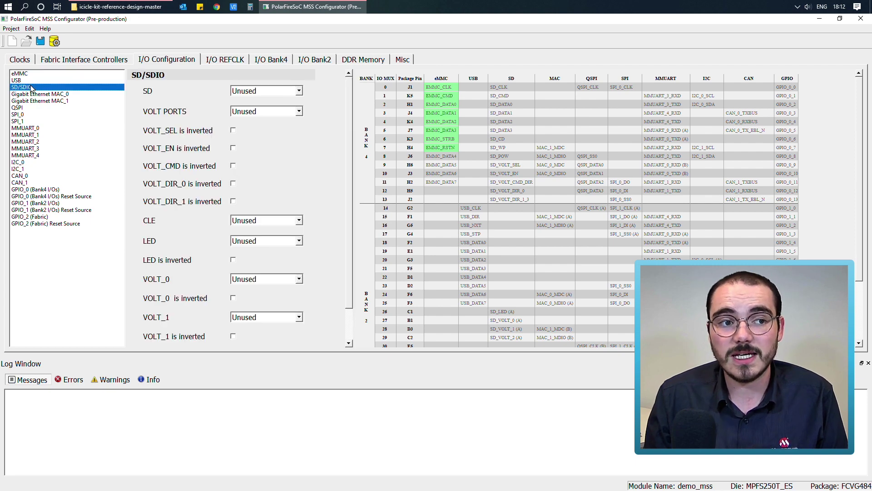
pyautogui.click(279, 91)
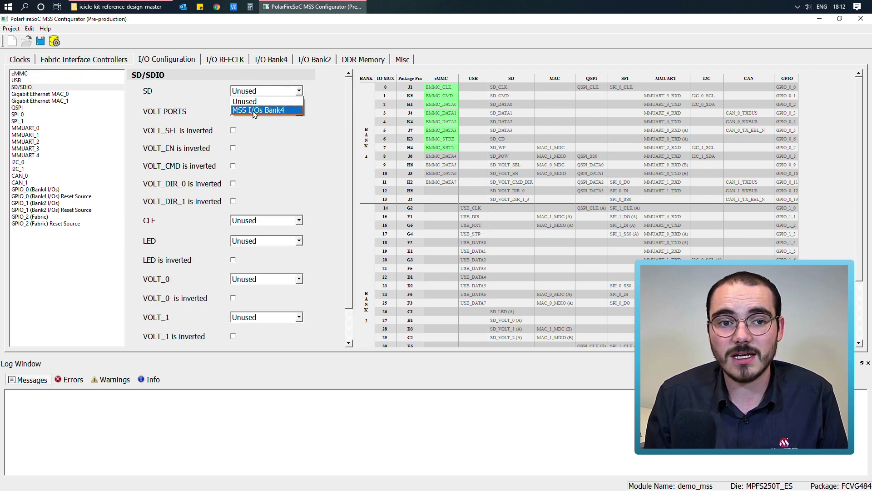
pyautogui.click(257, 111)
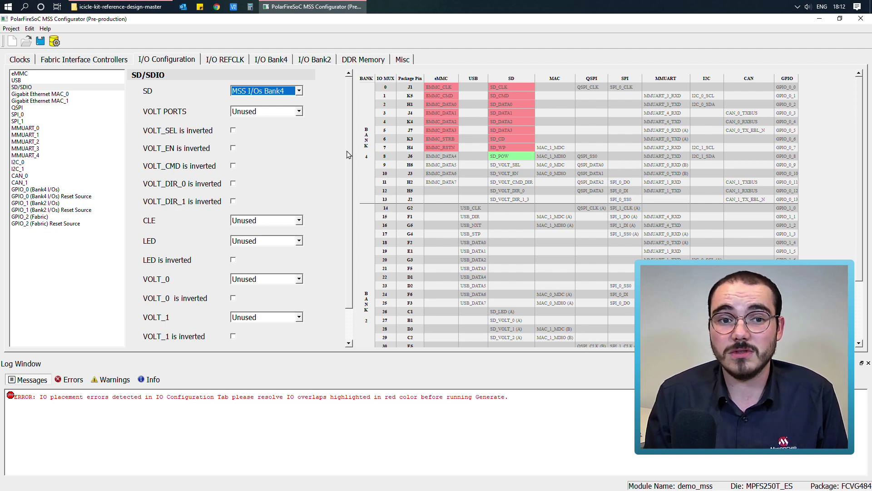
pyautogui.click(254, 92)
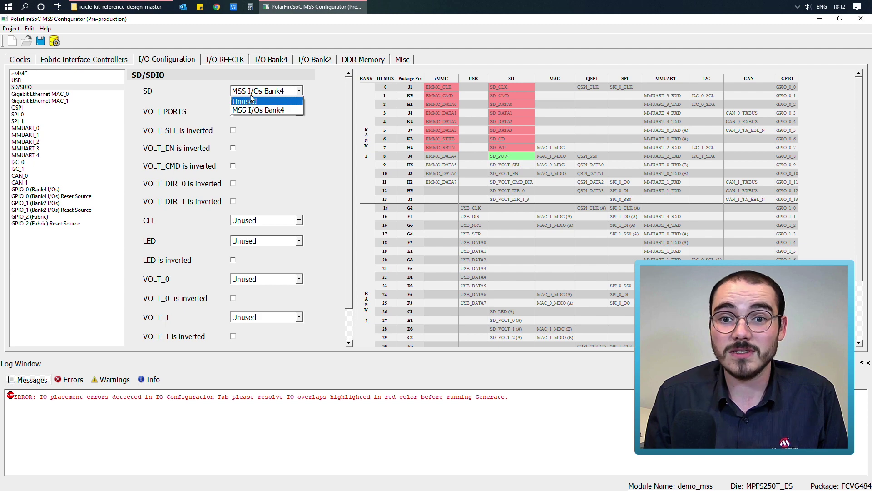
pyautogui.click(258, 110)
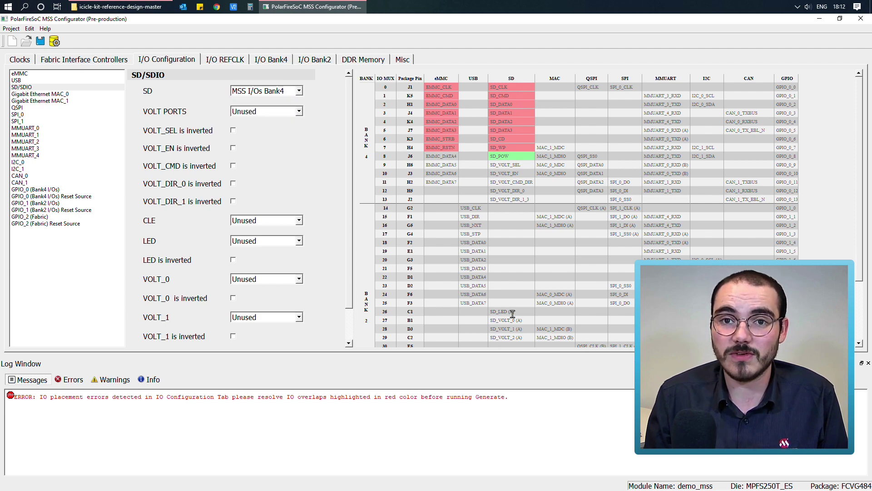
pyautogui.click(290, 91)
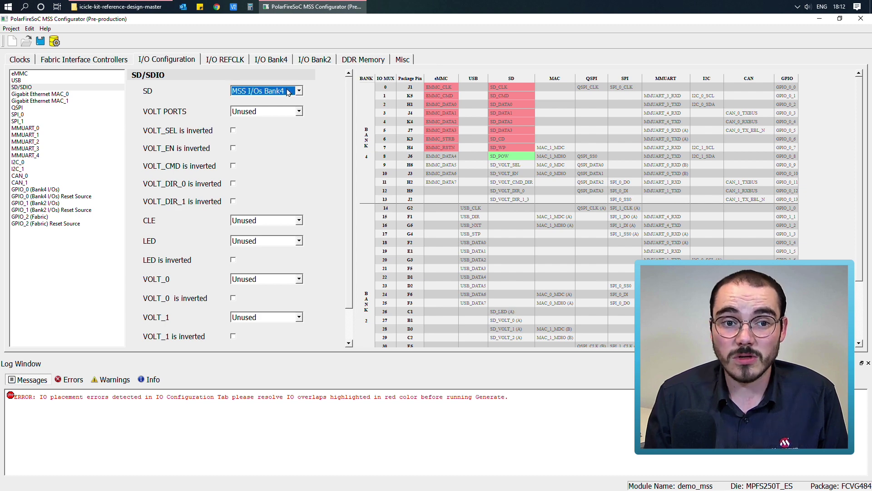
pyautogui.click(279, 102)
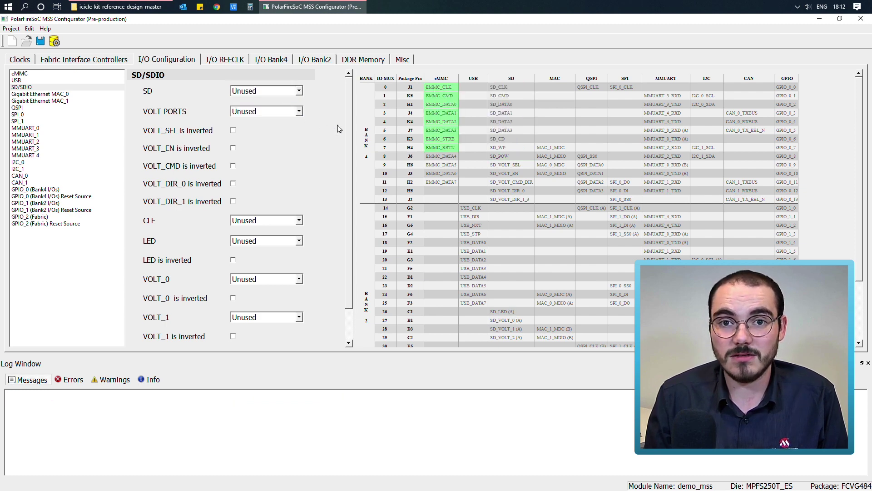
# - Review the I/O REFCLK, Bank4 and Bank2 tabs, then bring up the DDR Memory page
pyautogui.click(220, 61)
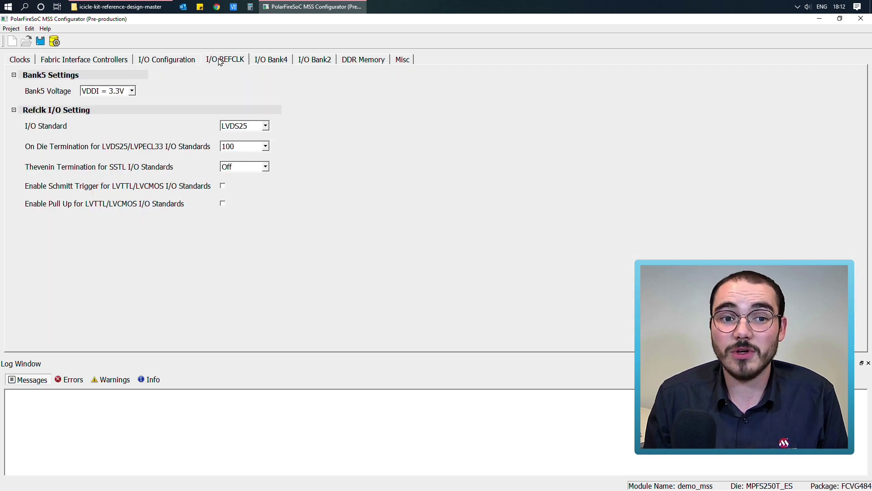
pyautogui.click(268, 61)
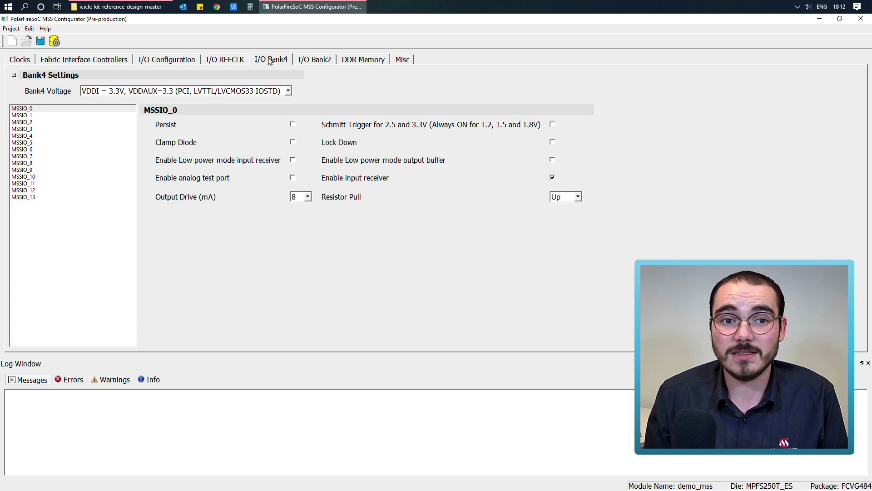
pyautogui.click(300, 61)
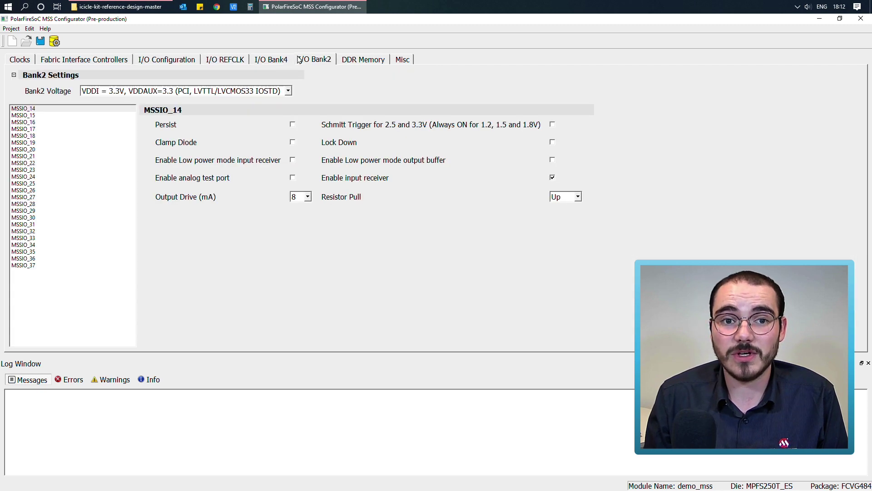
pyautogui.click(357, 61)
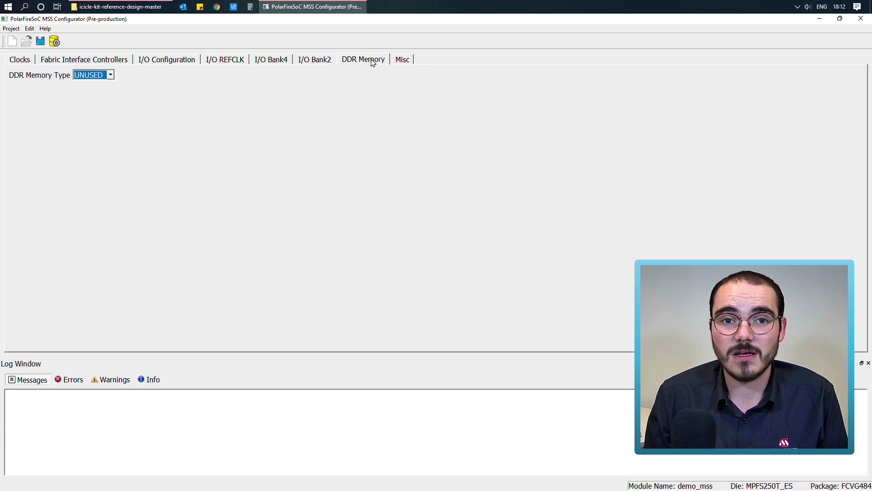
# - Set DDR Memory Type to LPDDR4 and review its drive/ODT and initialization mode register settings
pyautogui.click(82, 79)
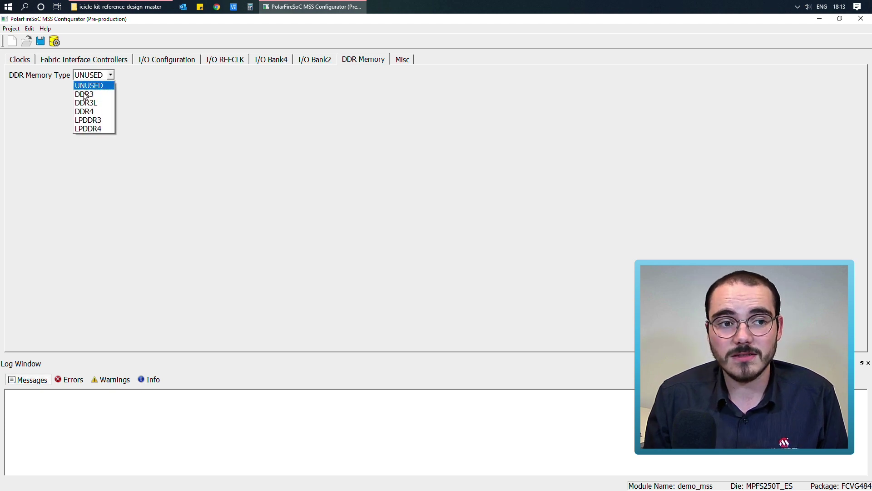
pyautogui.click(90, 129)
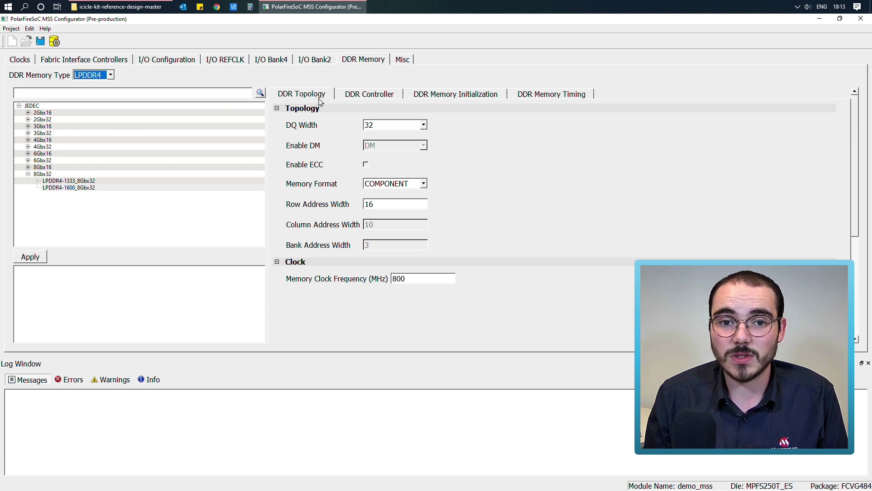
pyautogui.click(359, 95)
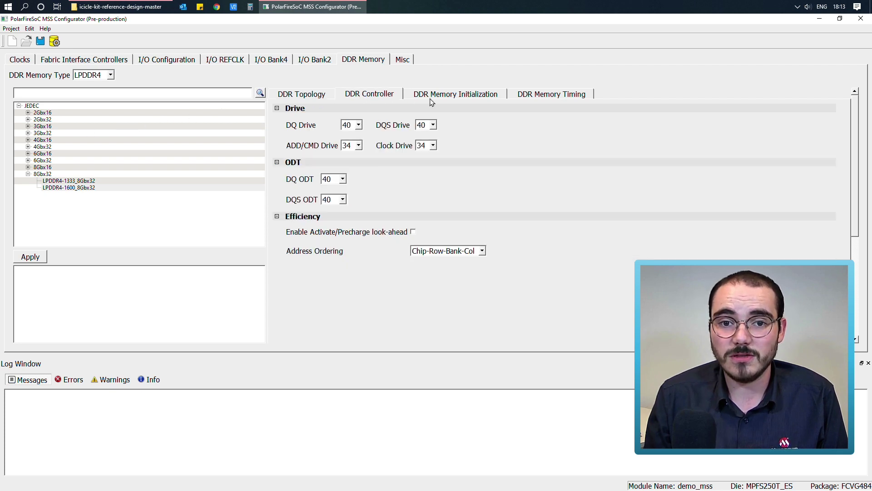
pyautogui.click(467, 97)
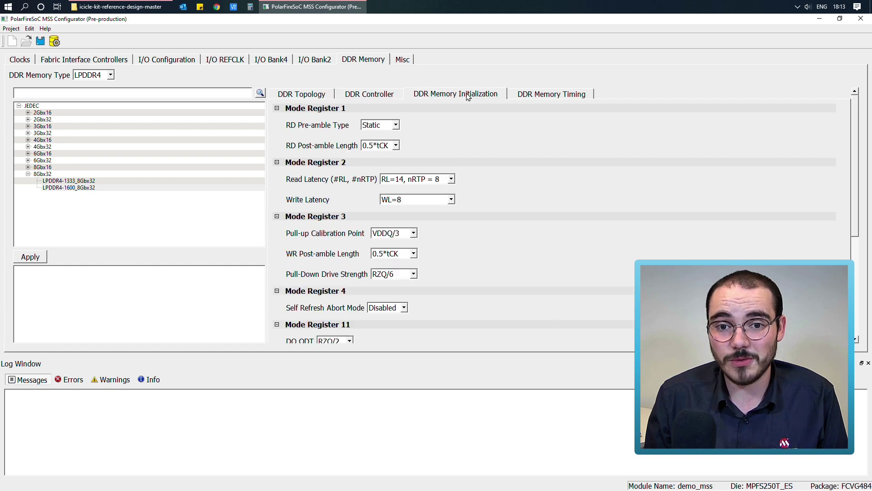
pyautogui.scroll(-5, 513, 165)
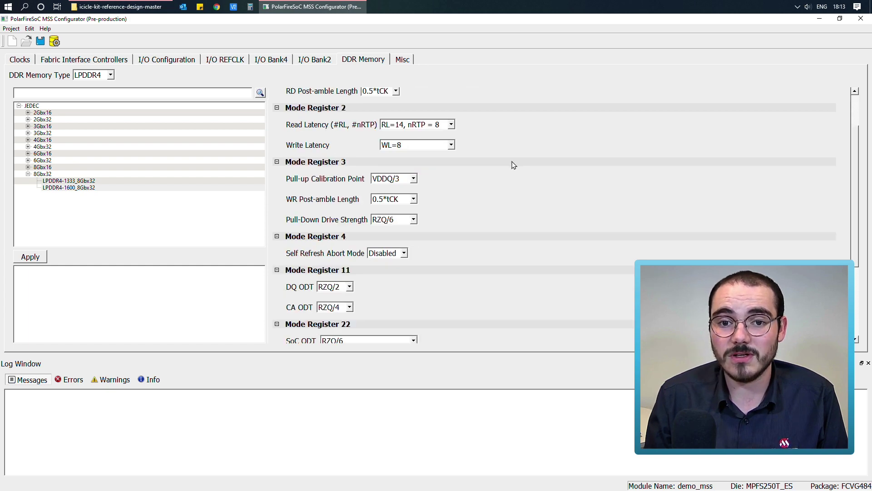
pyautogui.scroll(5, 513, 165)
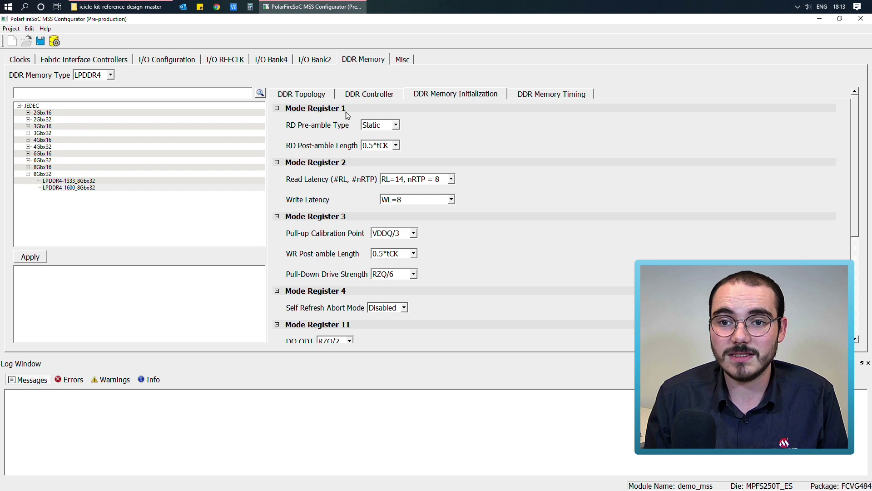
# - Look over the Misc tab's Debug Trace, Interrupt and IOs Lock Down options, then start generation
pyautogui.click(403, 59)
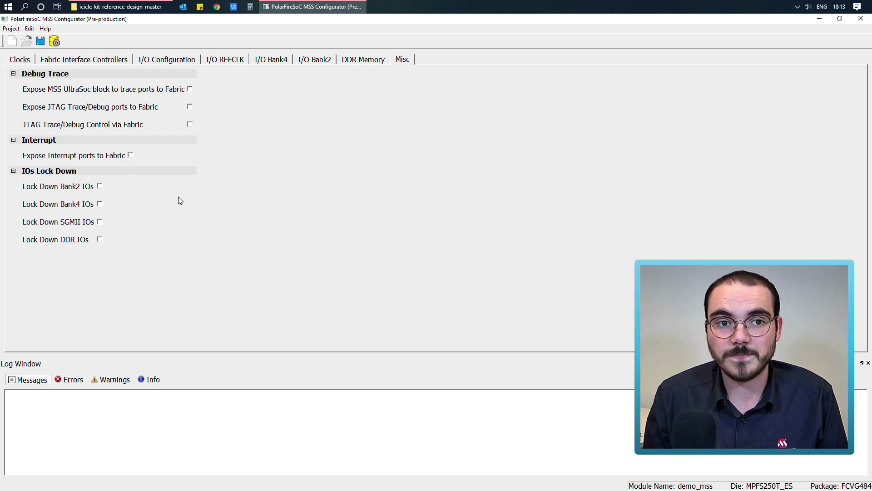
pyautogui.click(54, 41)
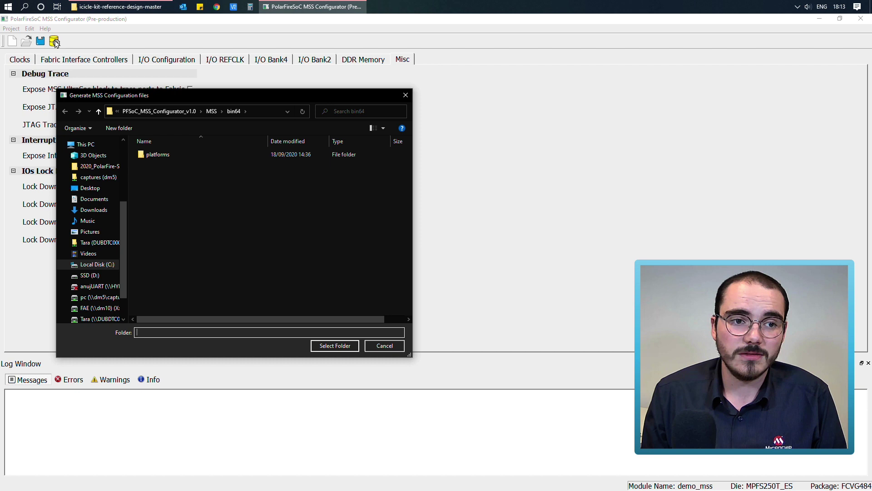
# - Generate the demo_mss files into Downloads > icicle-kit-reference-design-master
pyautogui.click(94, 210)
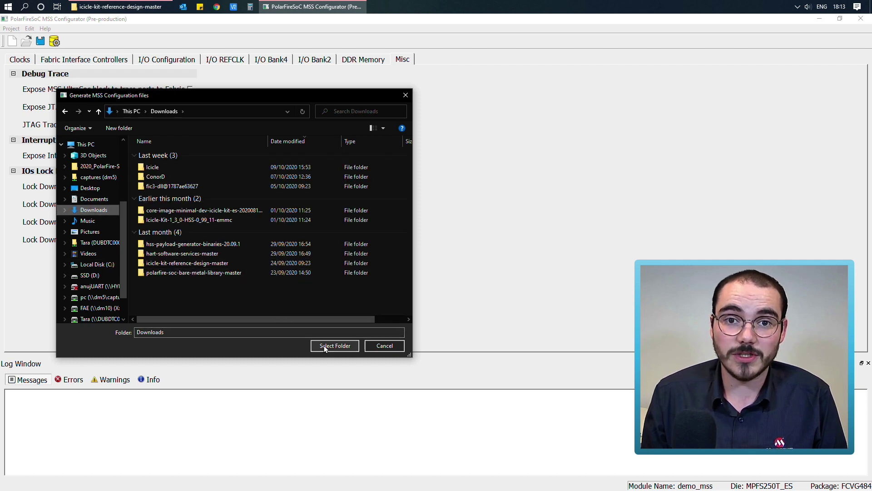
pyautogui.doubleClick(187, 262)
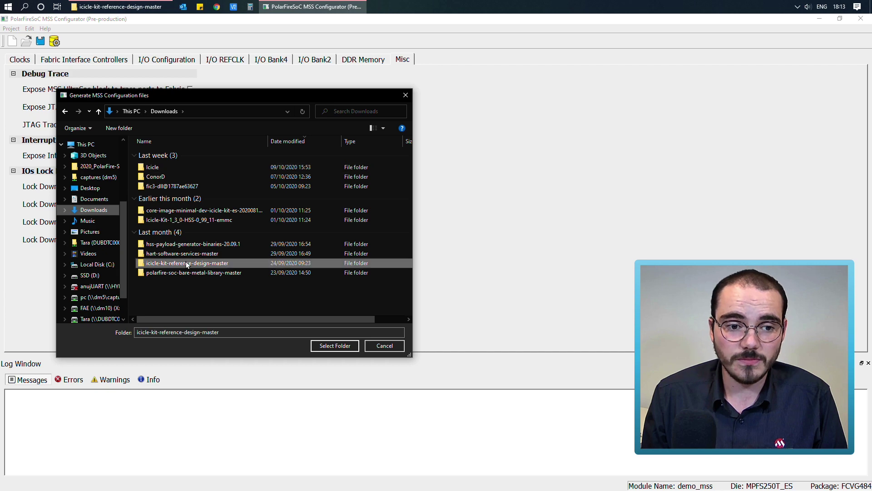
pyautogui.click(322, 347)
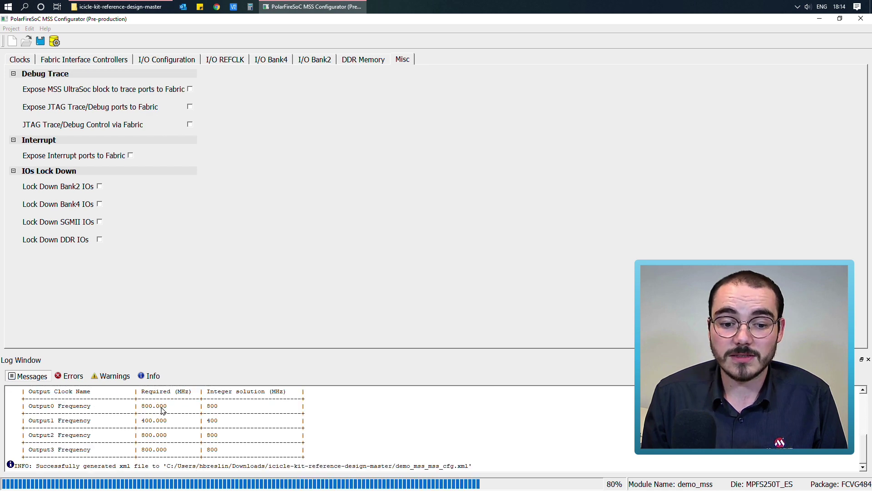
# - Open the generated demo_mss.cfg from the reference design folder in Notepad++
pyautogui.click(109, 6)
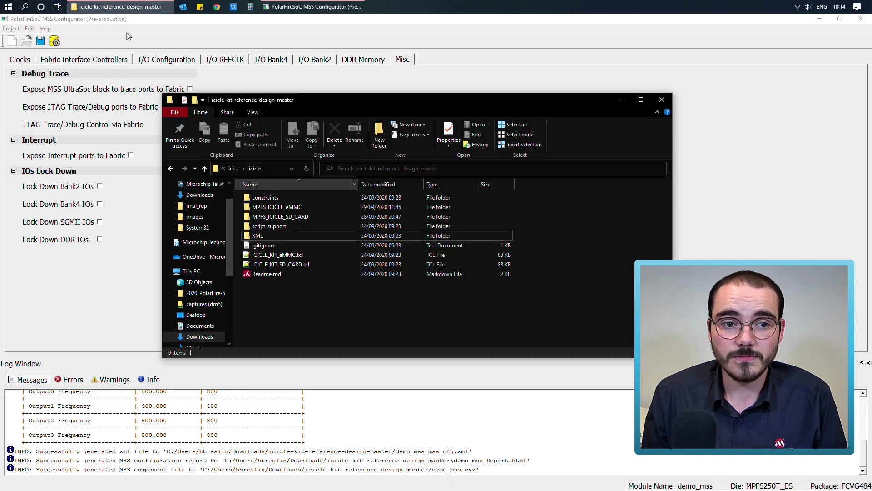
pyautogui.click(232, 168)
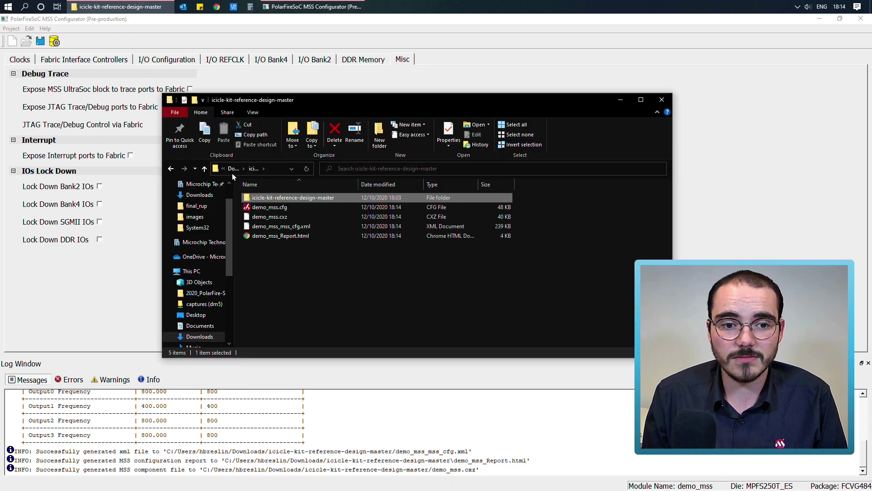
pyautogui.click(282, 209)
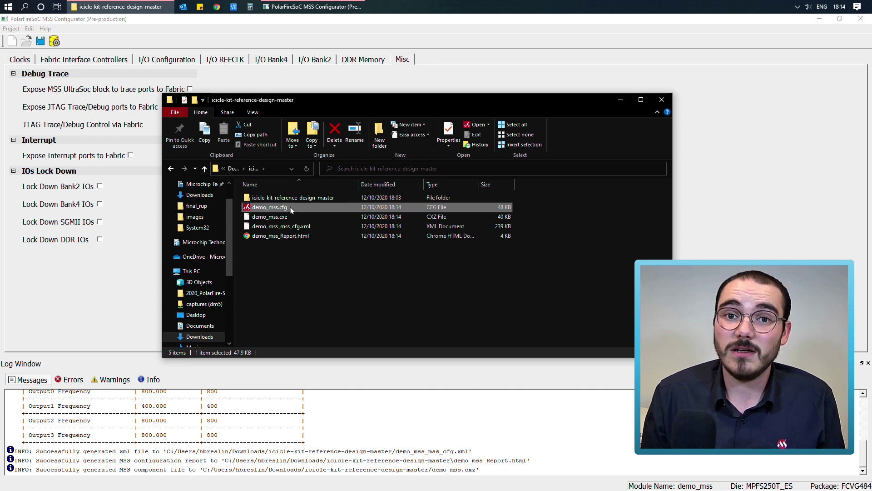
pyautogui.rightClick(290, 207)
pyautogui.click(319, 262)
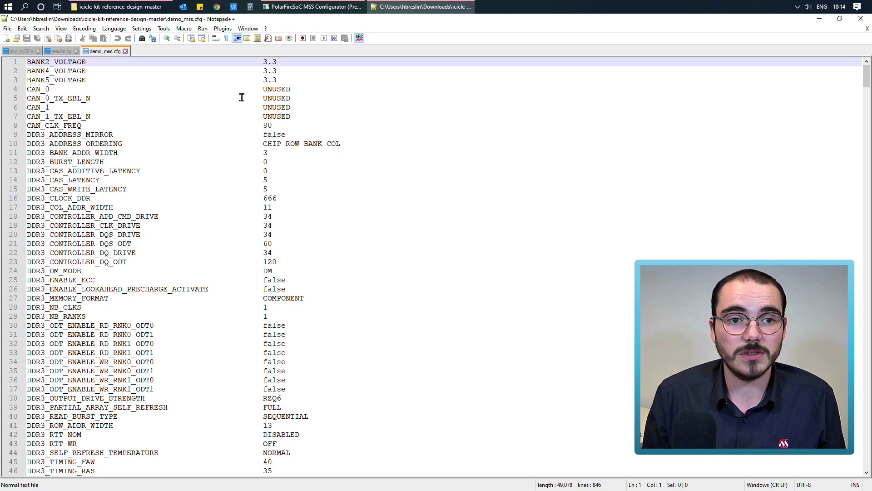
# - Read through demo_mss.cfg from bank voltages to DDR4 timing and eMMC entries, then minimize Notepad++
pyautogui.scroll(-4, 242, 97)
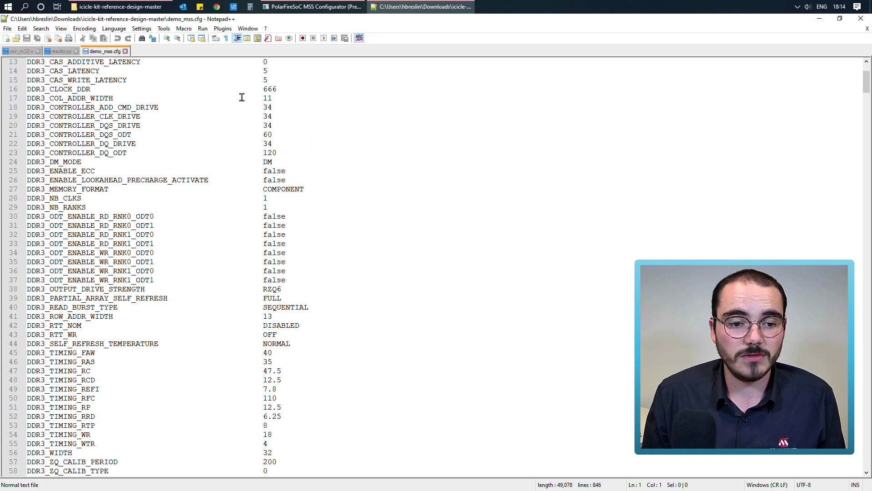
pyautogui.scroll(-20, 242, 97)
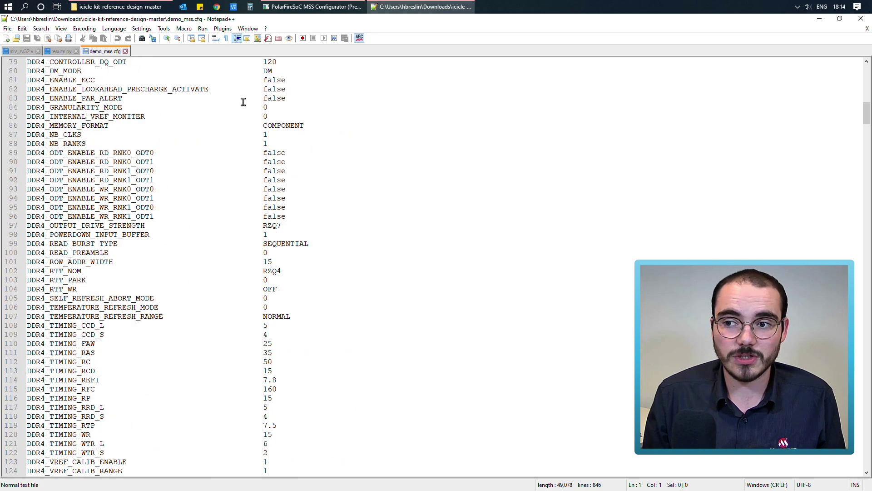
pyautogui.scroll(-6, 243, 101)
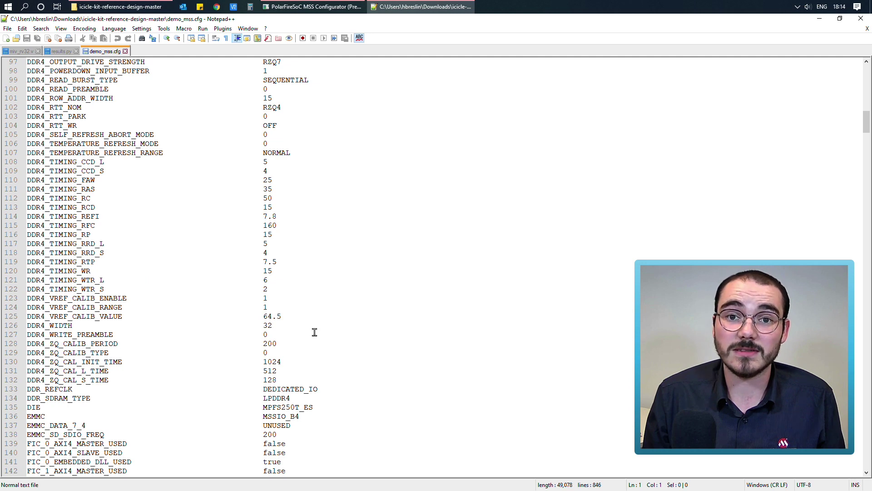
pyautogui.click(819, 18)
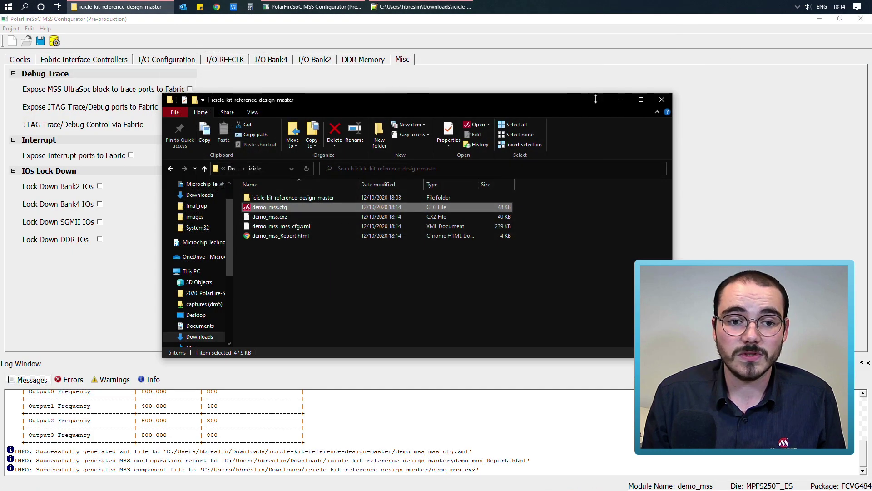
# - Select demo_mss.cxz and then demo_mss_mss_cfg.xml in the output folder
pyautogui.click(249, 220)
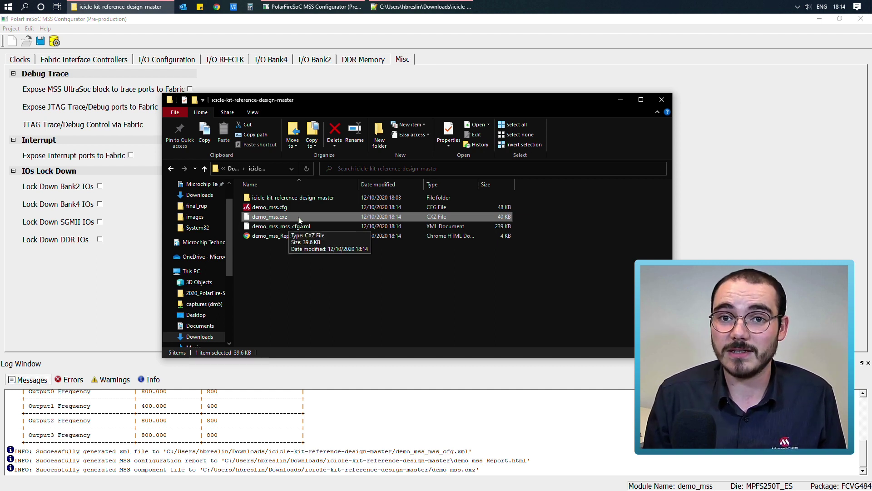
pyautogui.click(265, 226)
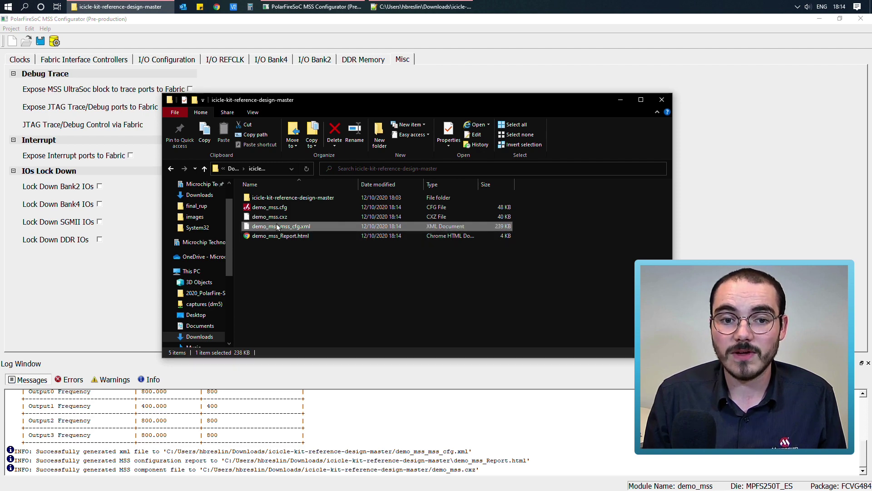
# - Open demo_mss_mss_cfg.xml in Notepad++, skim its memory map and cache registers, then minimize
pyautogui.rightClick(313, 227)
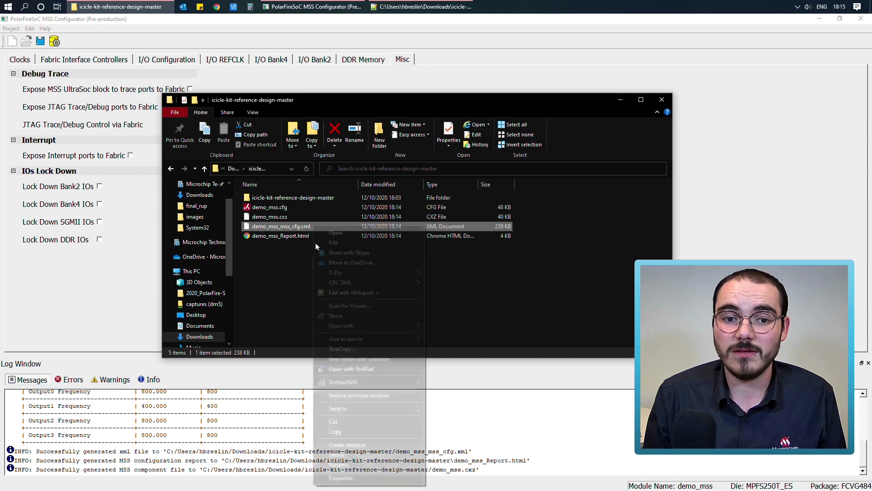
pyautogui.click(324, 293)
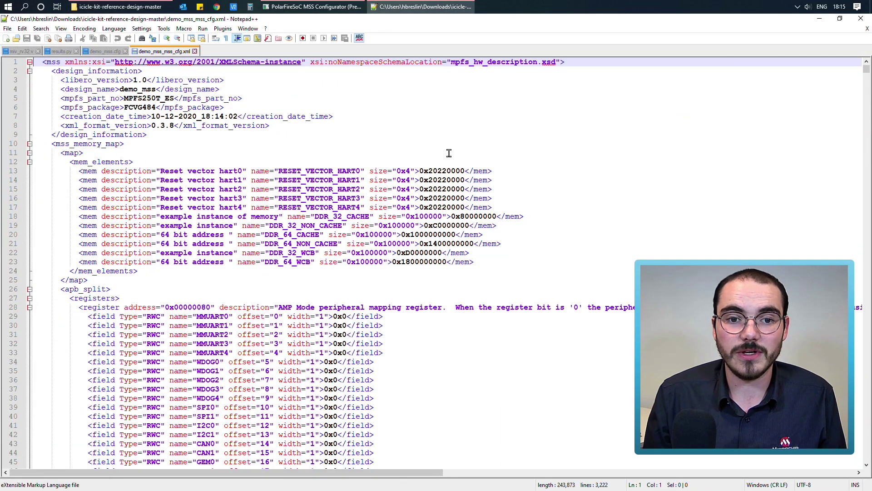
pyautogui.scroll(-18, 449, 153)
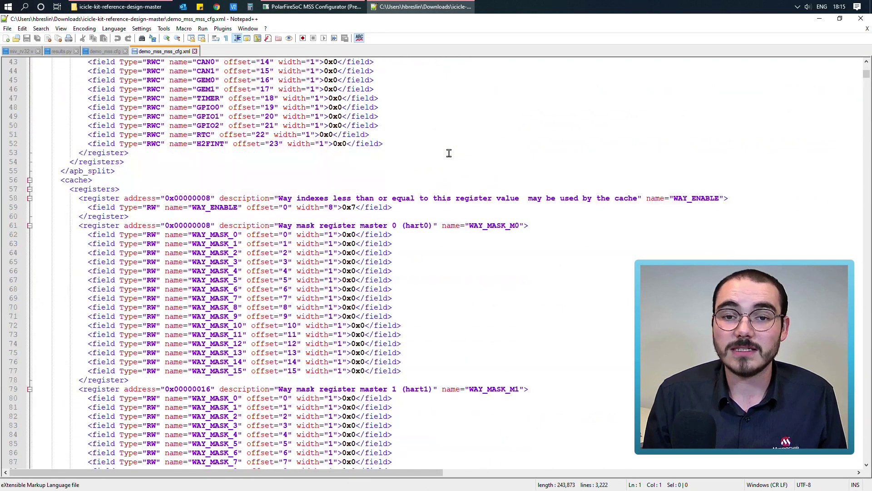
pyautogui.scroll(-4, 448, 153)
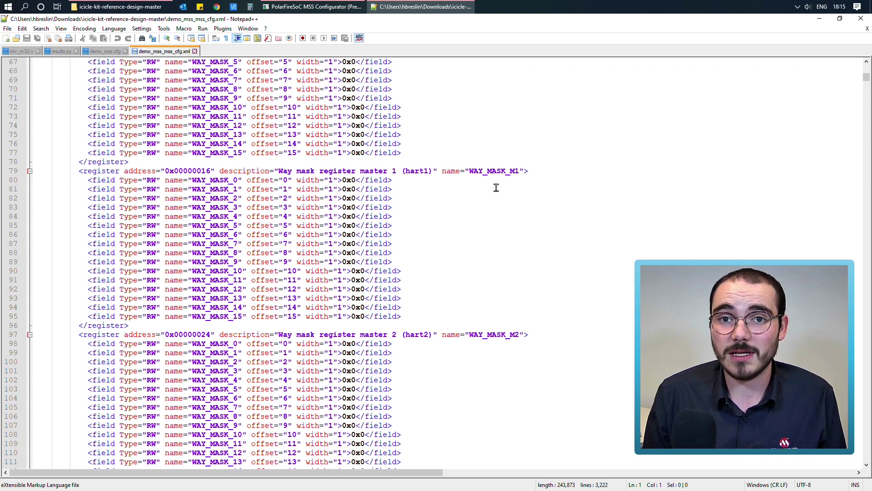
pyautogui.click(820, 19)
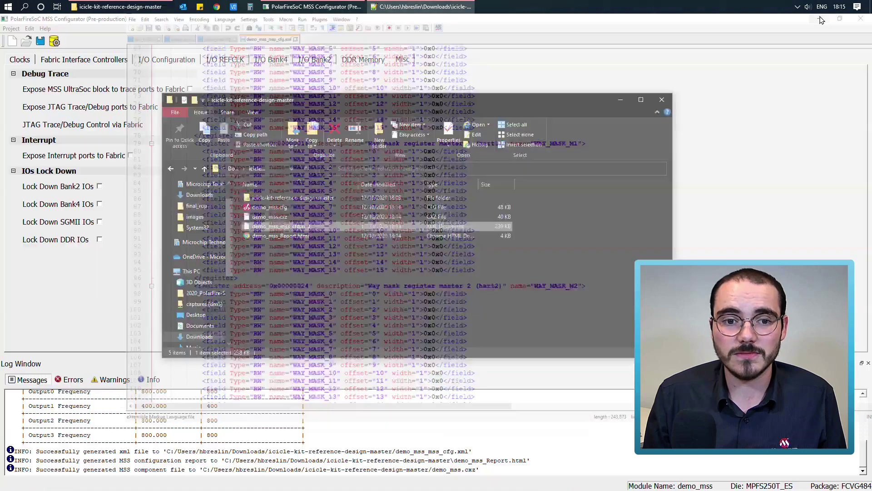
# - Open demo_mss_Report.html in Chrome and look at the Fabric Interface Controllers section
pyautogui.click(254, 236)
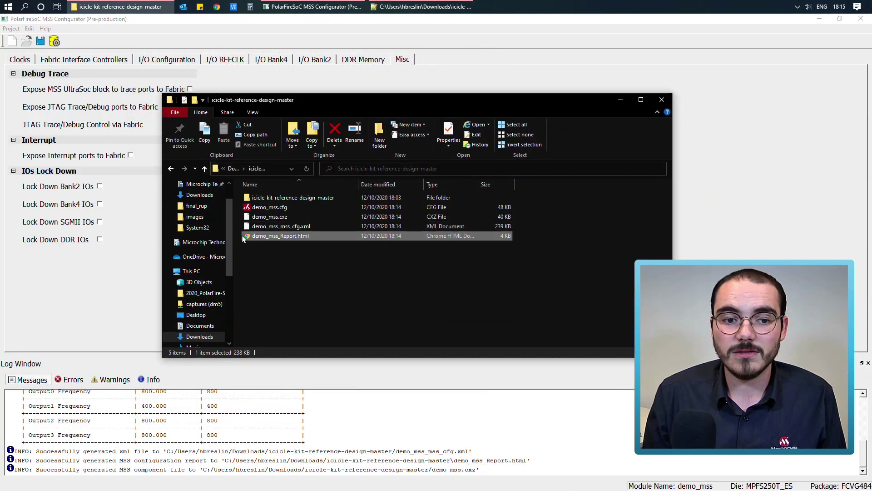
pyautogui.doubleClick(319, 235)
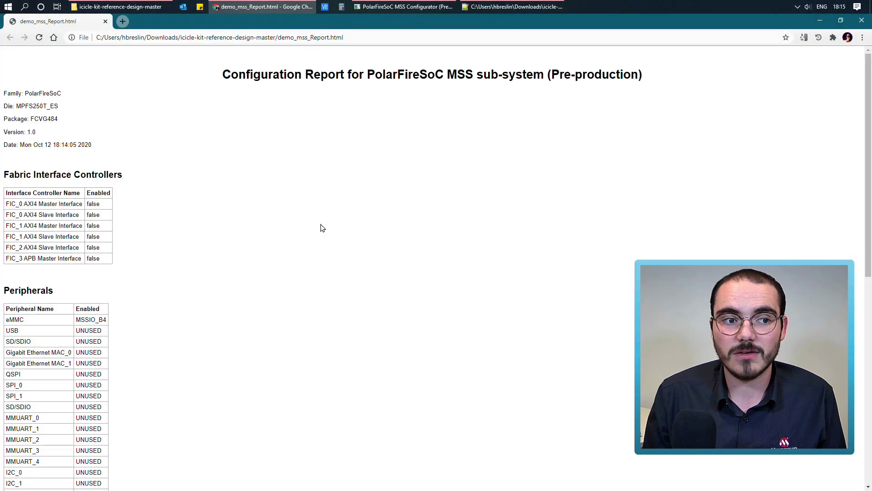
pyautogui.scroll(-2, 346, 118)
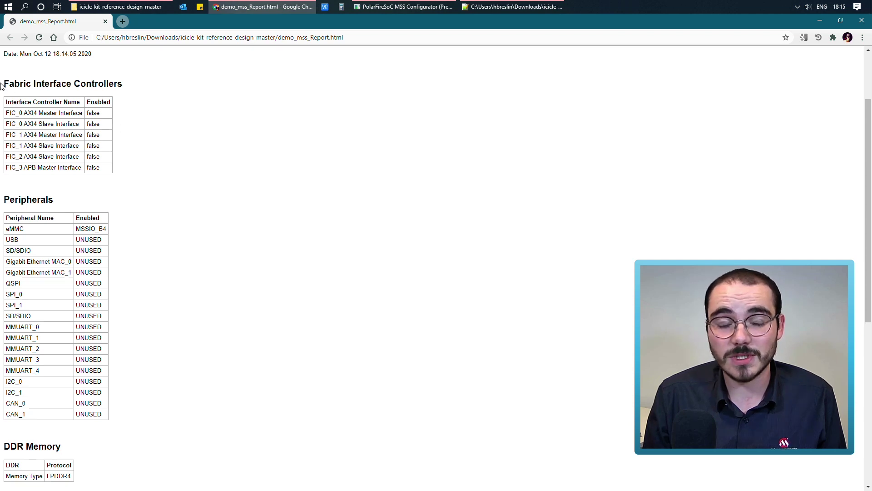
pyautogui.moveTo(1, 85); pyautogui.dragTo(135, 86)
pyautogui.click(134, 88)
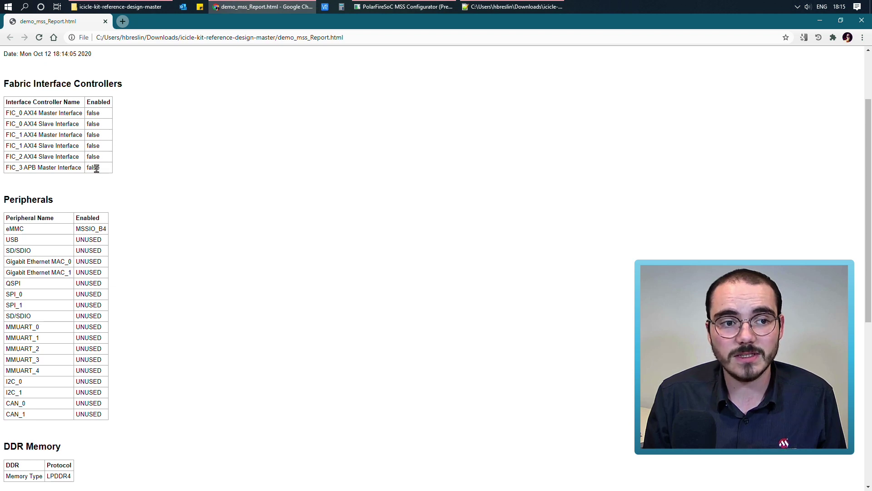
# - Scroll through the report's peripheral, DDR and port tables, then close Chrome
pyautogui.scroll(-2, 27, 150)
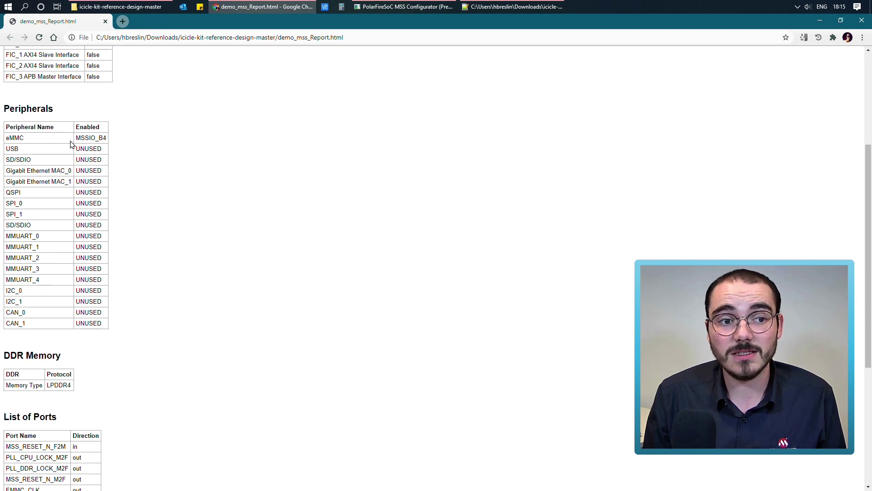
pyautogui.scroll(-4, 72, 150)
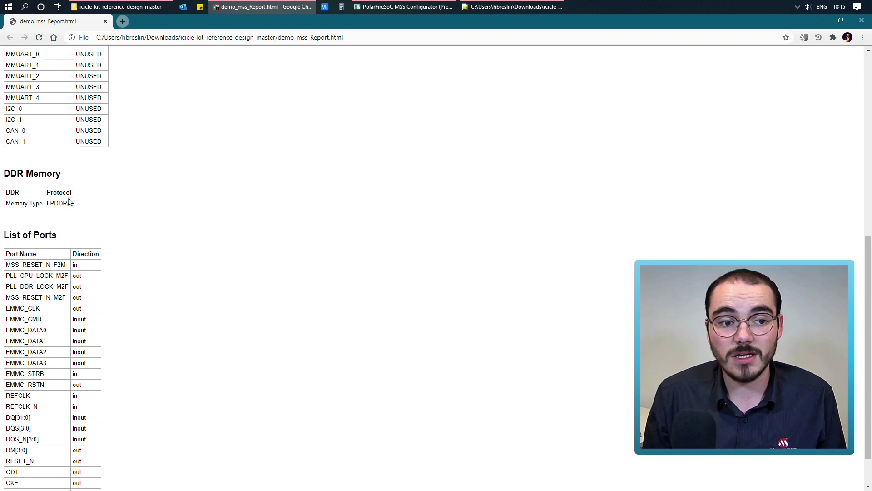
pyautogui.scroll(8, 69, 201)
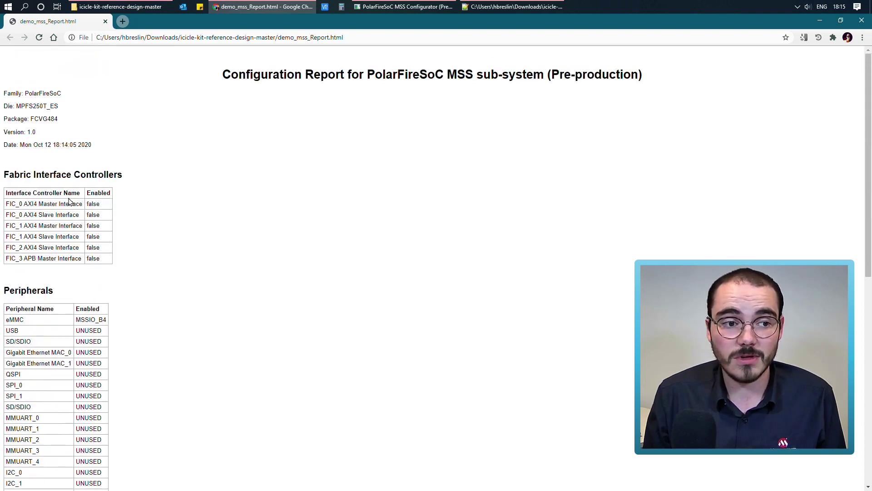
pyautogui.click(861, 20)
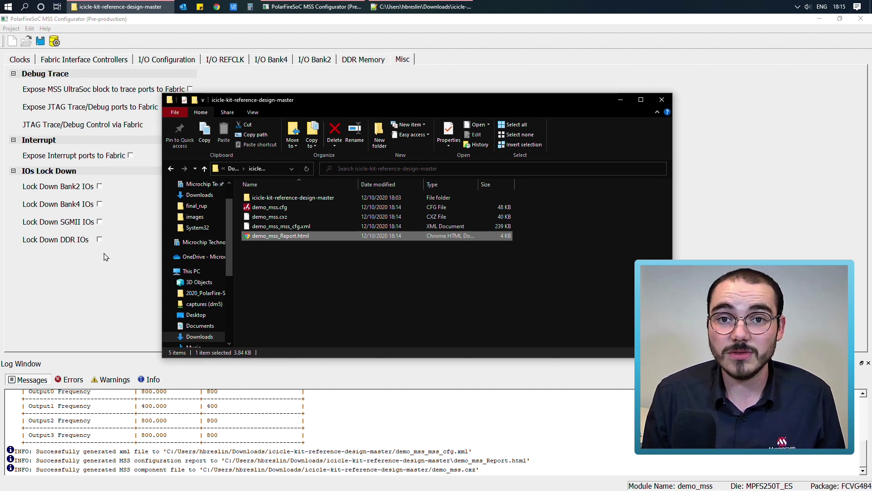
# - Close the demo_mss configuration without saving it
pyautogui.click(73, 268)
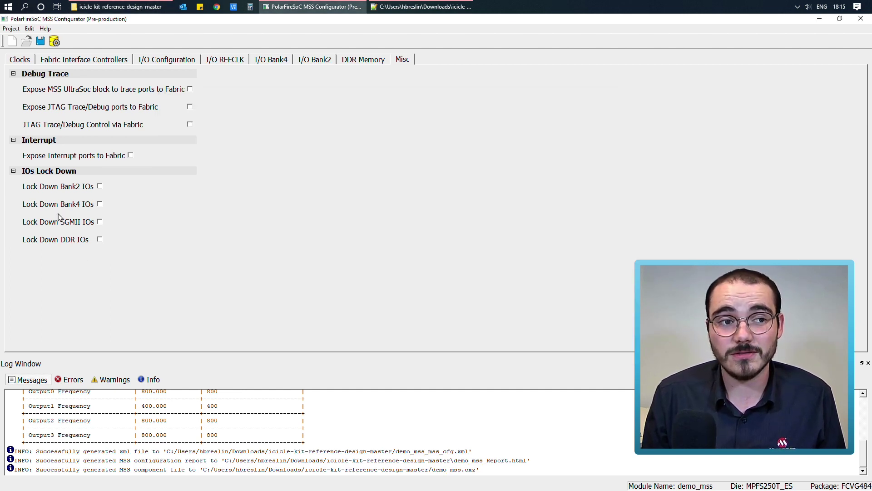
pyautogui.click(11, 28)
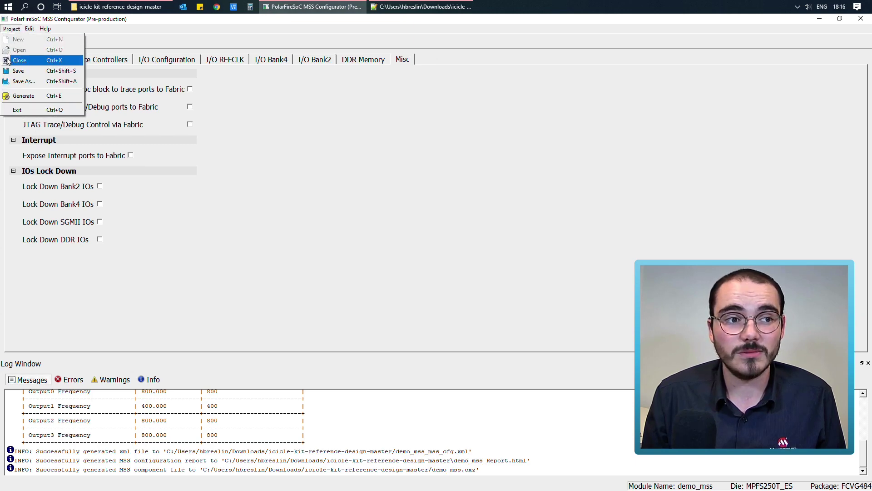
pyautogui.press('Escape')
pyautogui.click(436, 265)
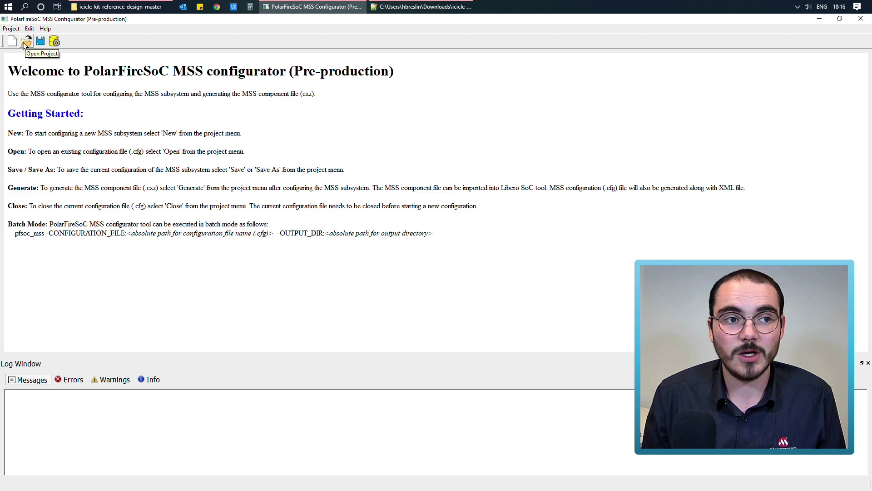
# - Open PF_SoC_MSS_Icicle_eMMC.cfg from icicle-kit-reference-design-master > script_support
pyautogui.click(25, 42)
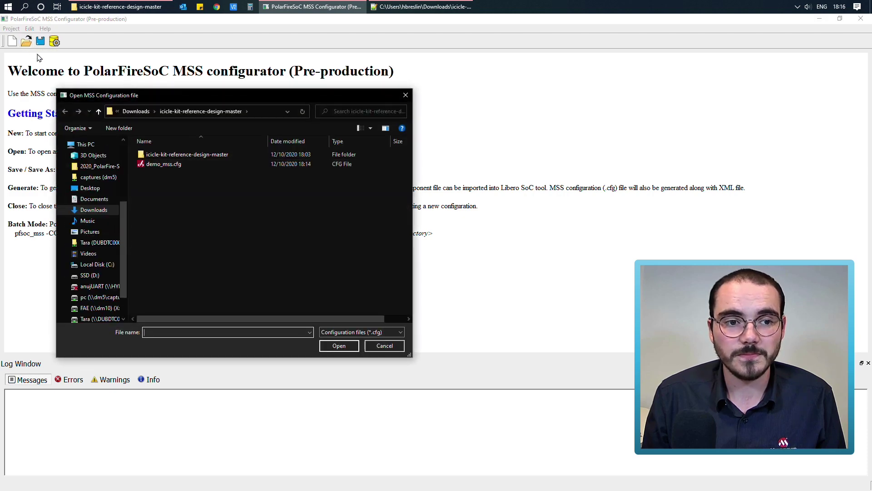
pyautogui.doubleClick(154, 154)
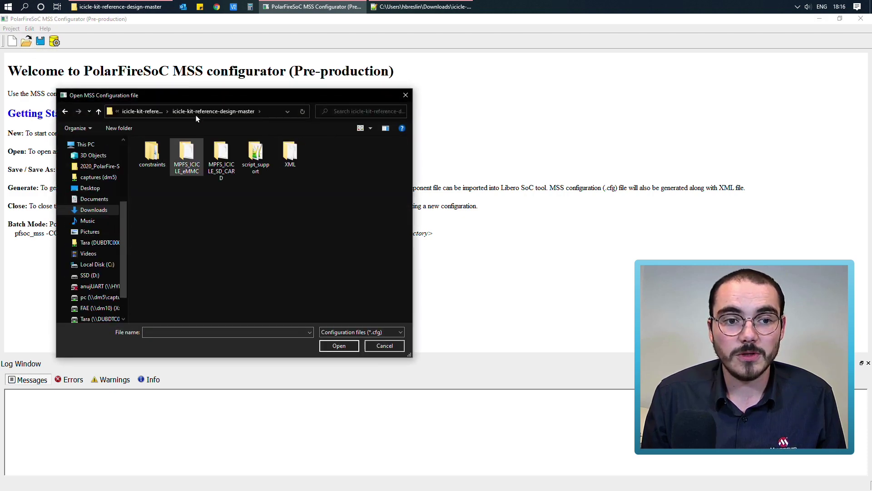
pyautogui.doubleClick(254, 151)
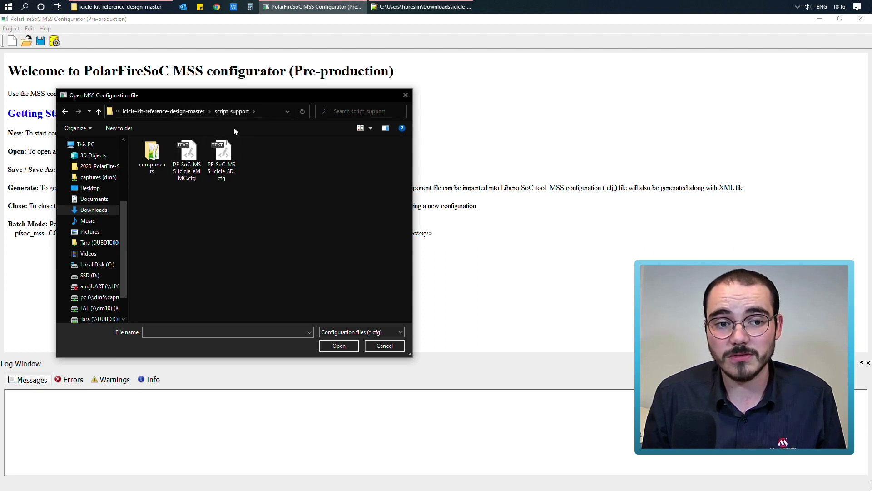
pyautogui.click(188, 159)
pyautogui.click(227, 160)
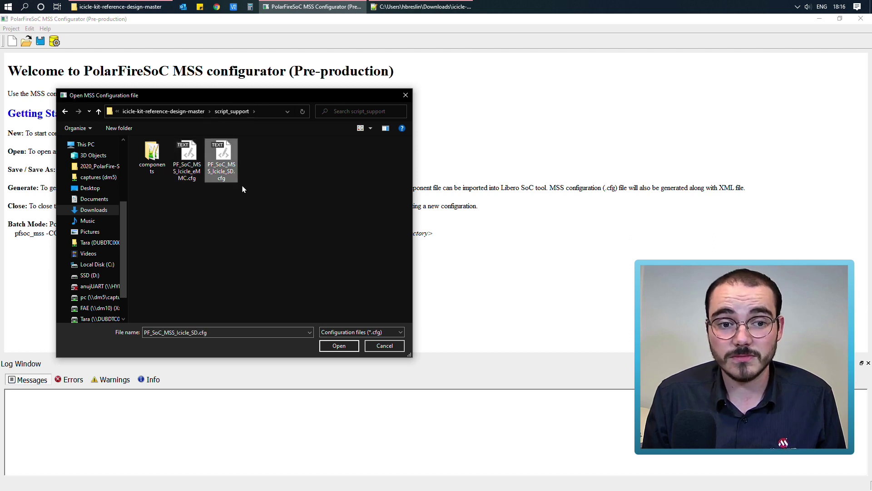
pyautogui.click(187, 179)
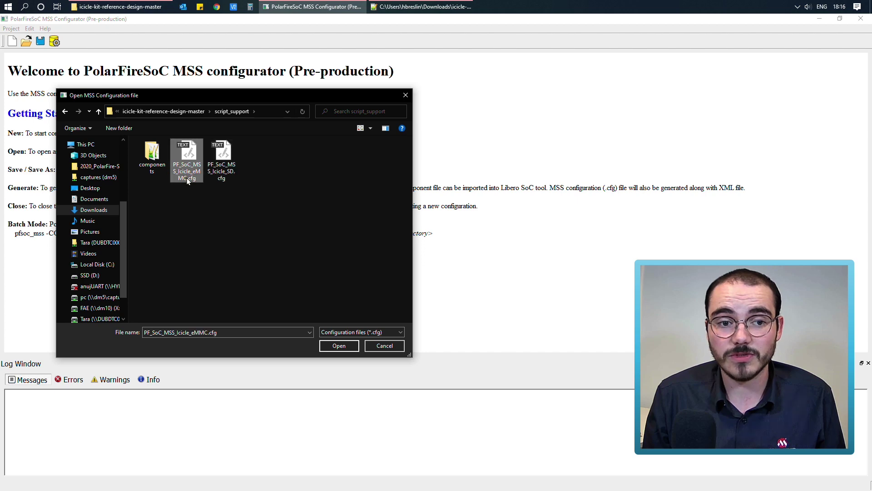
pyautogui.doubleClick(182, 154)
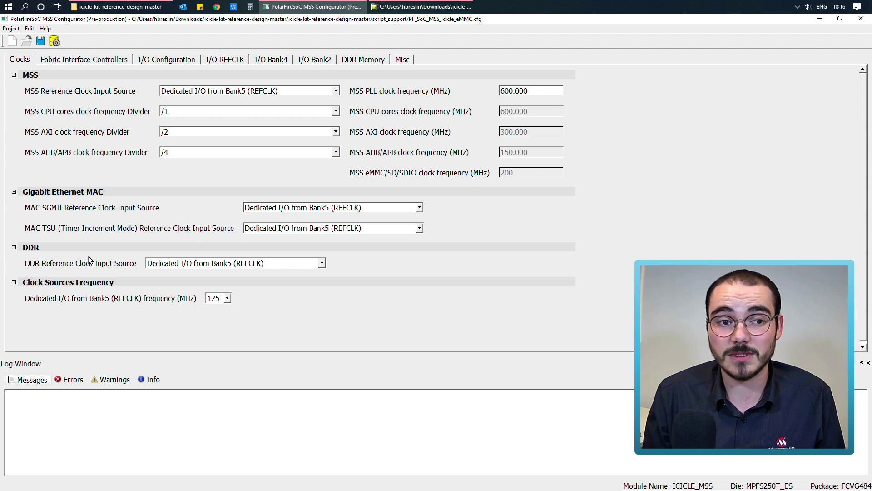
# - Show the ICICLE_MSS I/O Configuration pin table from the top, with eMMC on MSS I/Os Bank4
pyautogui.click(110, 60)
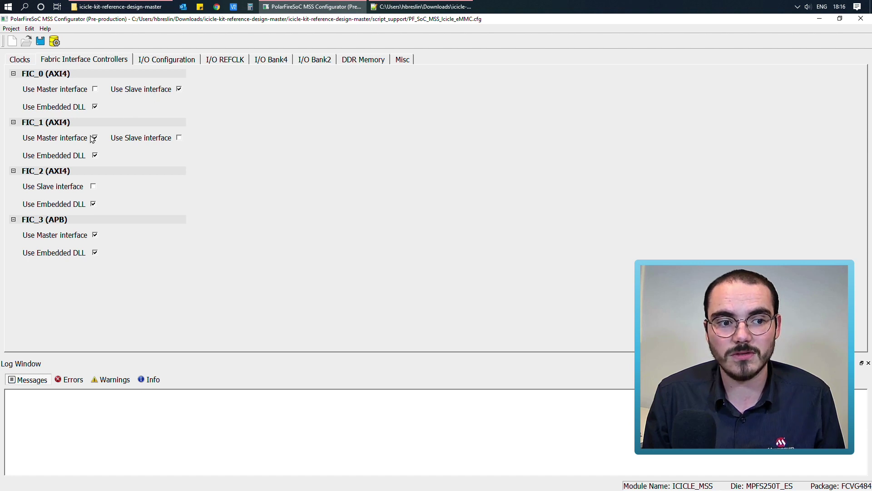
pyautogui.click(159, 59)
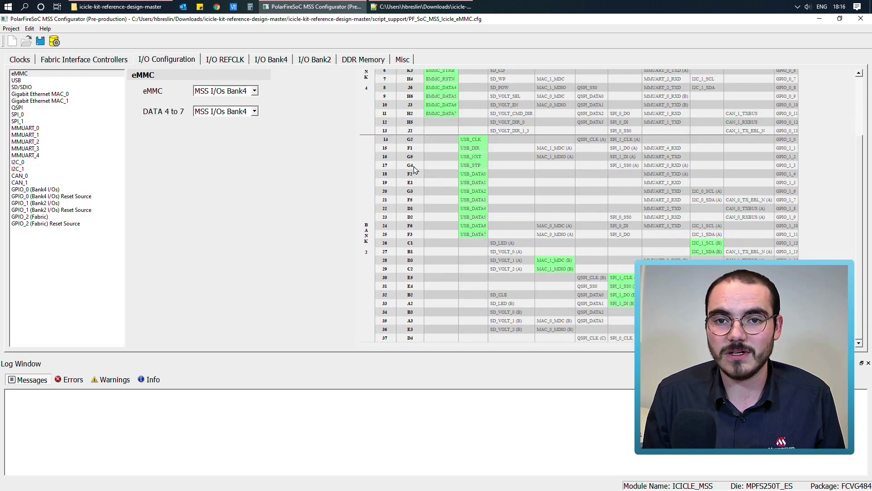
pyautogui.scroll(3, 414, 170)
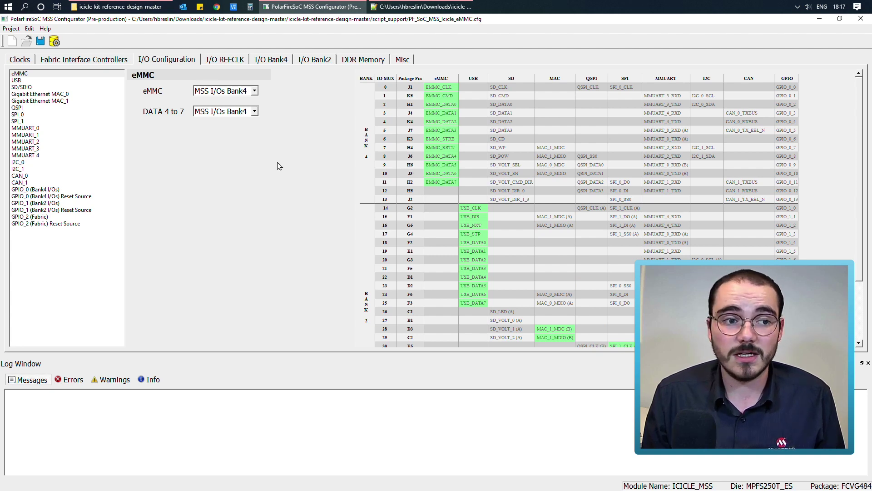
# - Set I2C_0 to Fabric, leaving Baud Rate Clock and SMBUS Unused
pyautogui.click(28, 162)
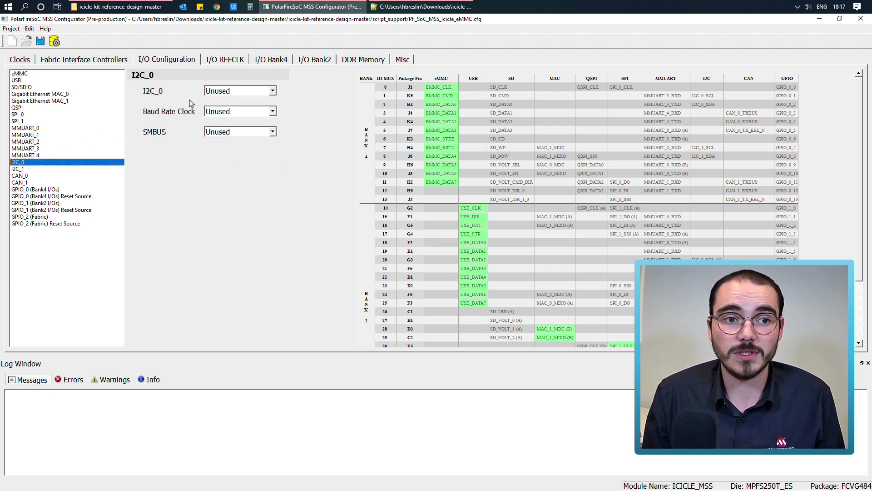
pyautogui.click(245, 90)
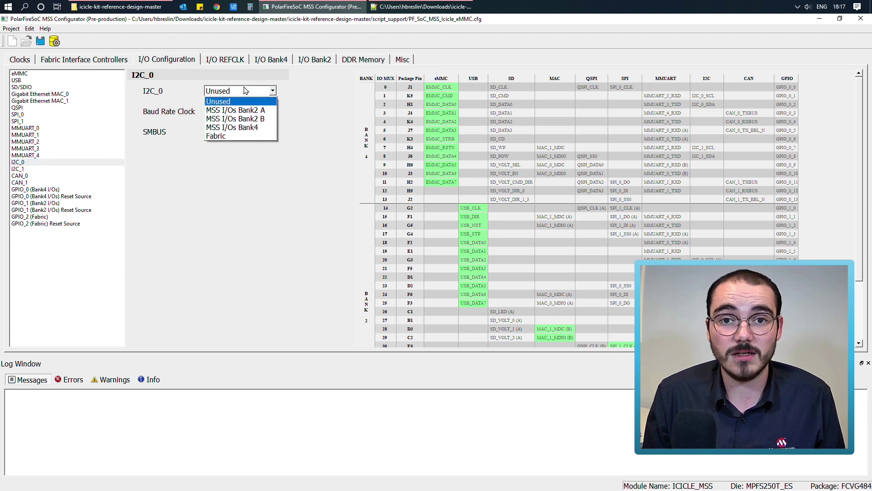
pyautogui.click(216, 137)
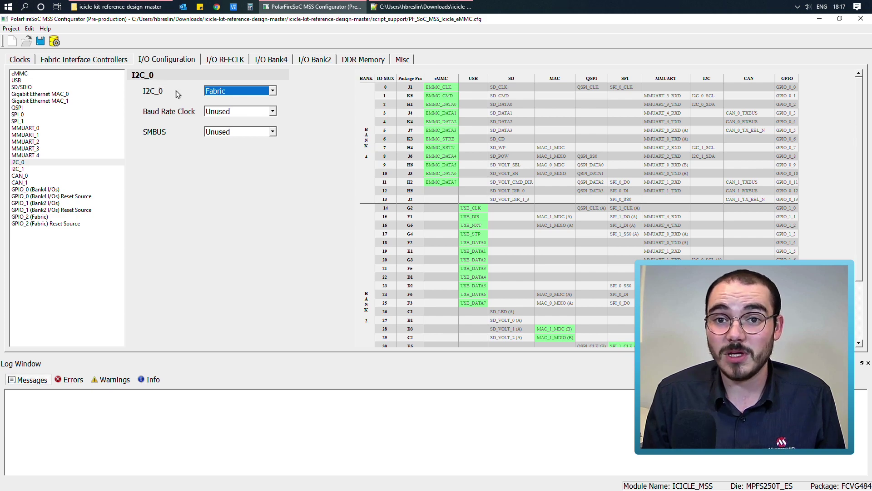
pyautogui.click(507, 252)
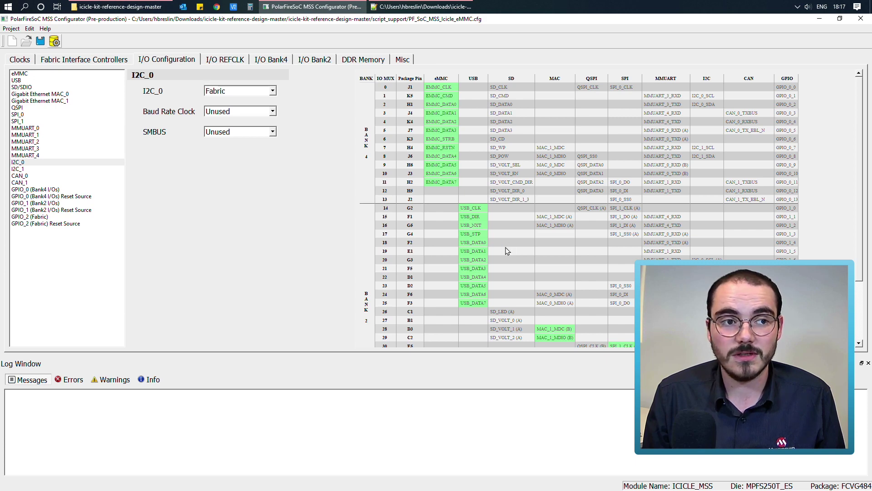
# - Generate ICICLE_MSS.cfg into the icicle-kit-reference-design-master folder
pyautogui.click(55, 42)
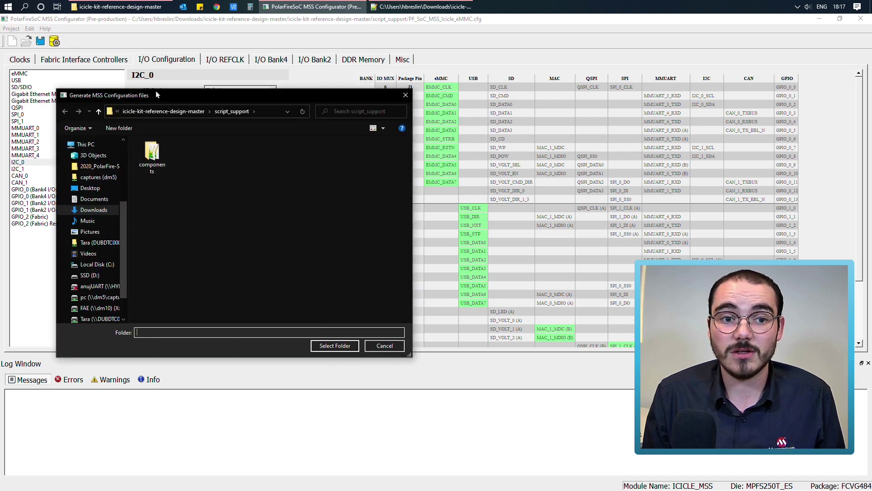
pyautogui.click(187, 111)
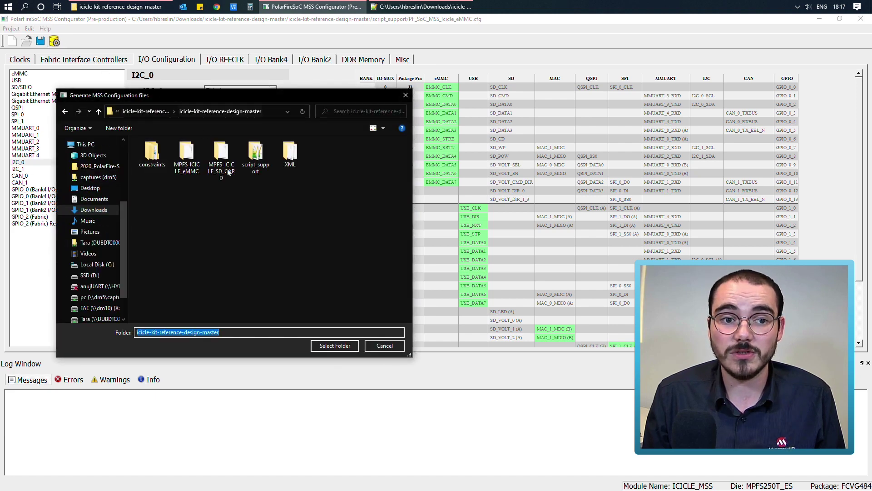
pyautogui.click(344, 346)
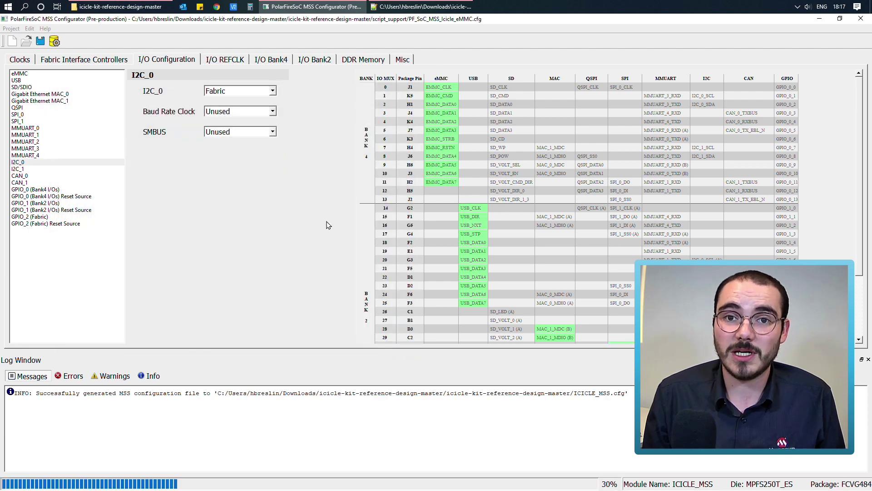